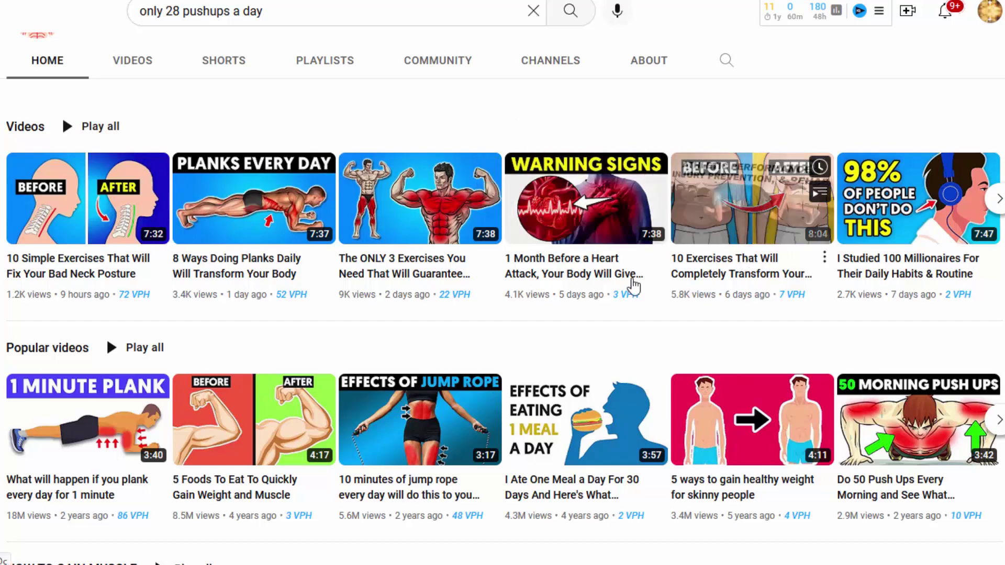
- Examine the fitness channel's recent, popular and muscle-gain videos for a video topic, comparing their titles and view counts
scroll(511, 262, "up", 3)
scroll(512, 263, "down", 6)
scroll(513, 260, "down", 3)
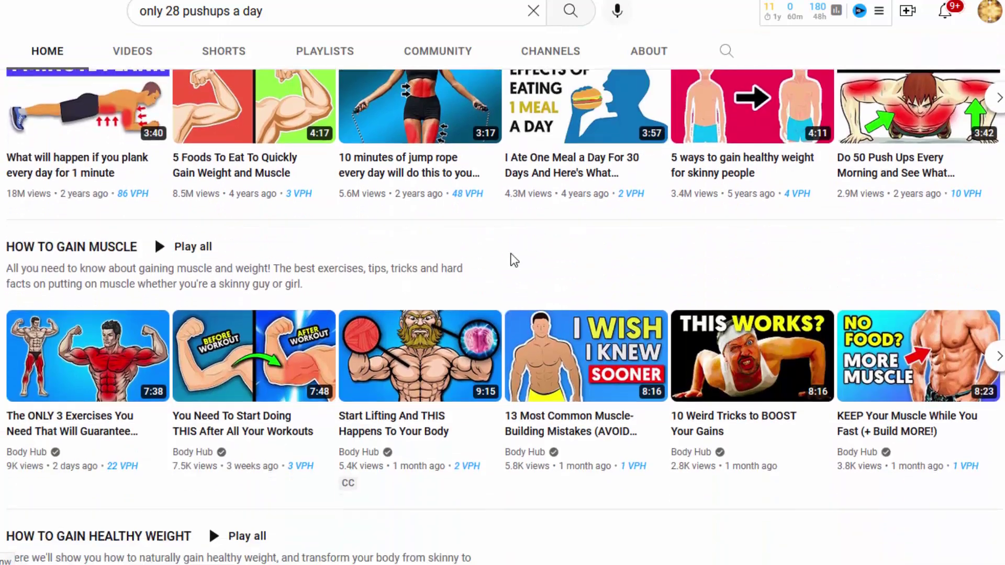
scroll(514, 260, "down", 6)
scroll(509, 251, "up", 3)
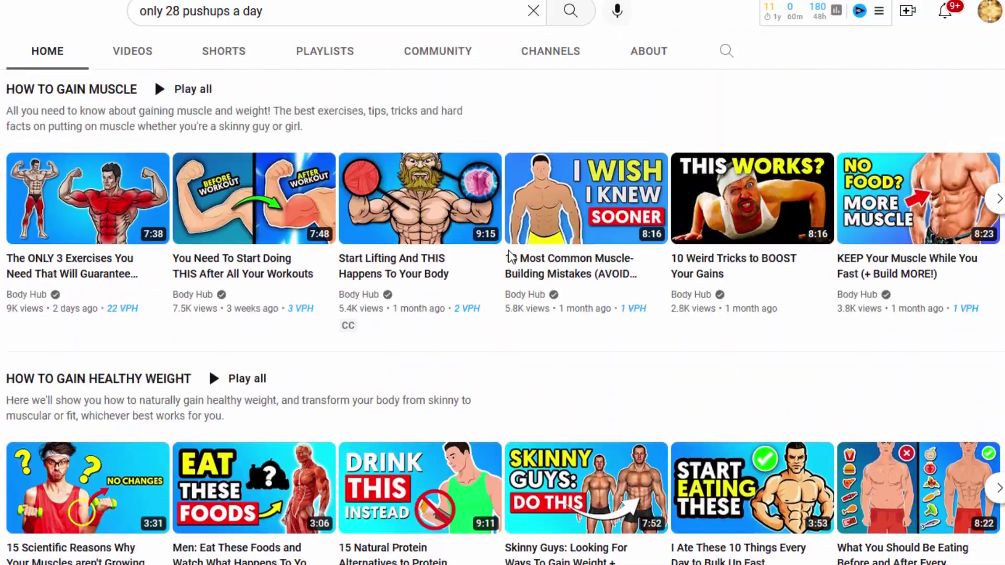
scroll(511, 254, "up", 5)
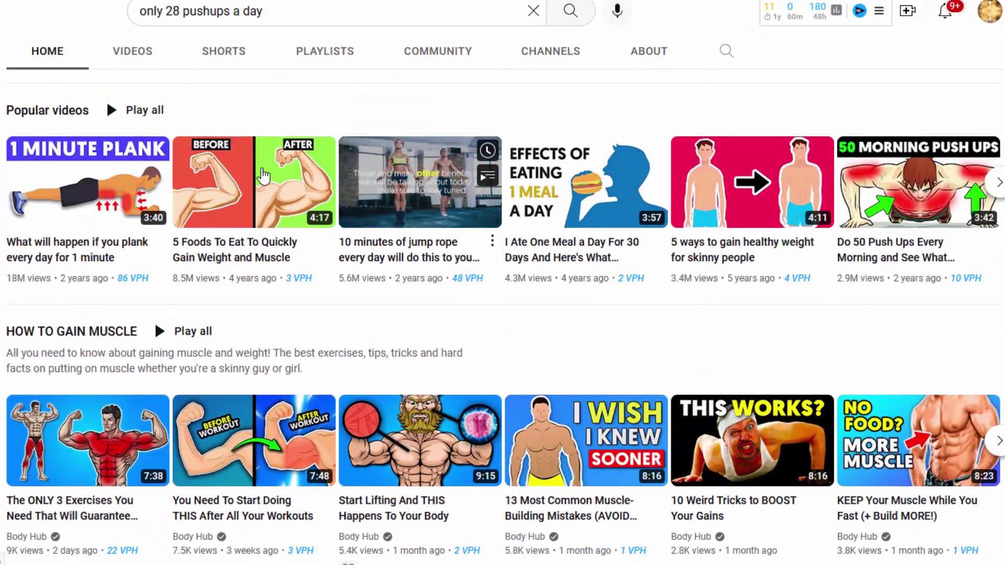
scroll(264, 176, "up", 3)
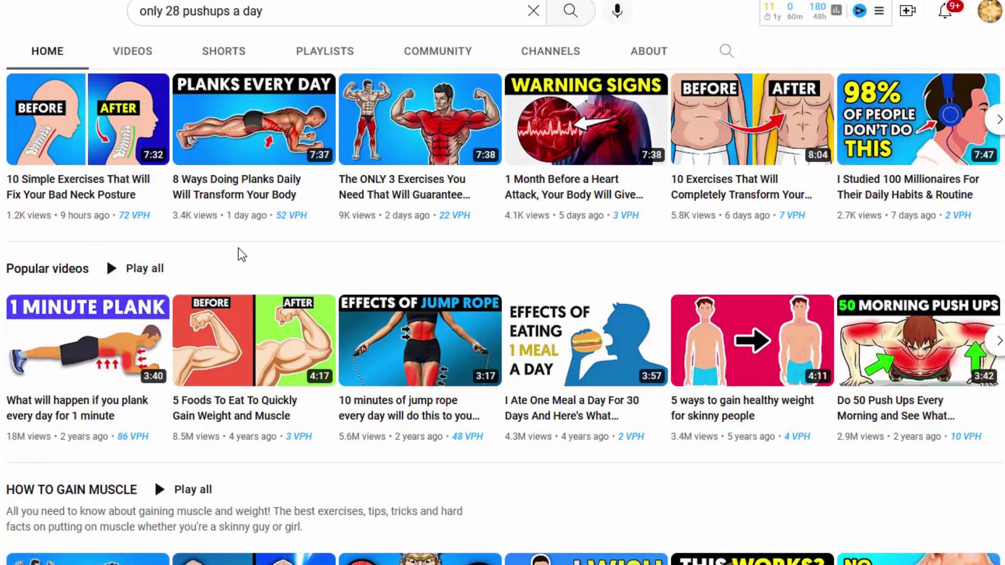
scroll(270, 249, "up", 2)
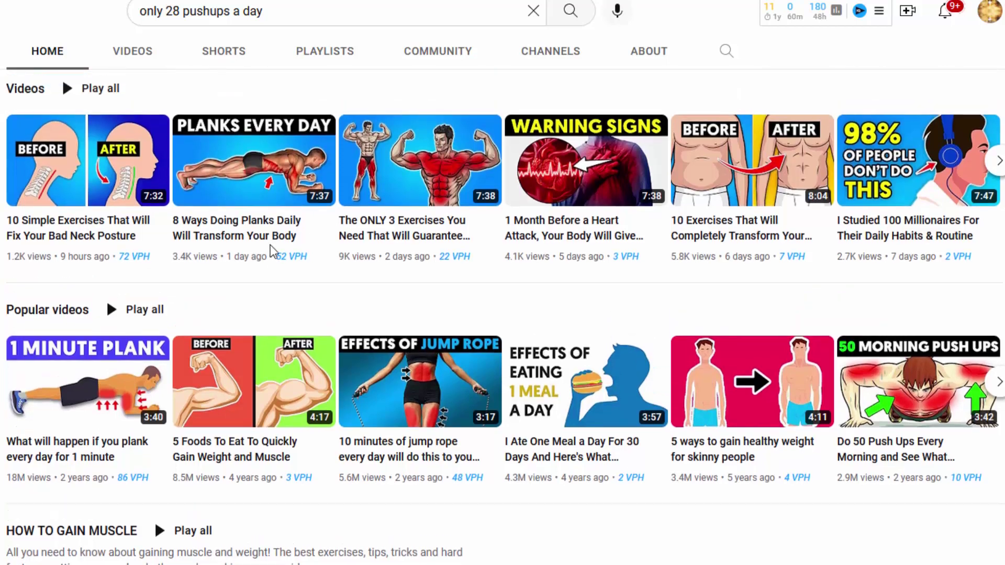
scroll(269, 251, "down", 3)
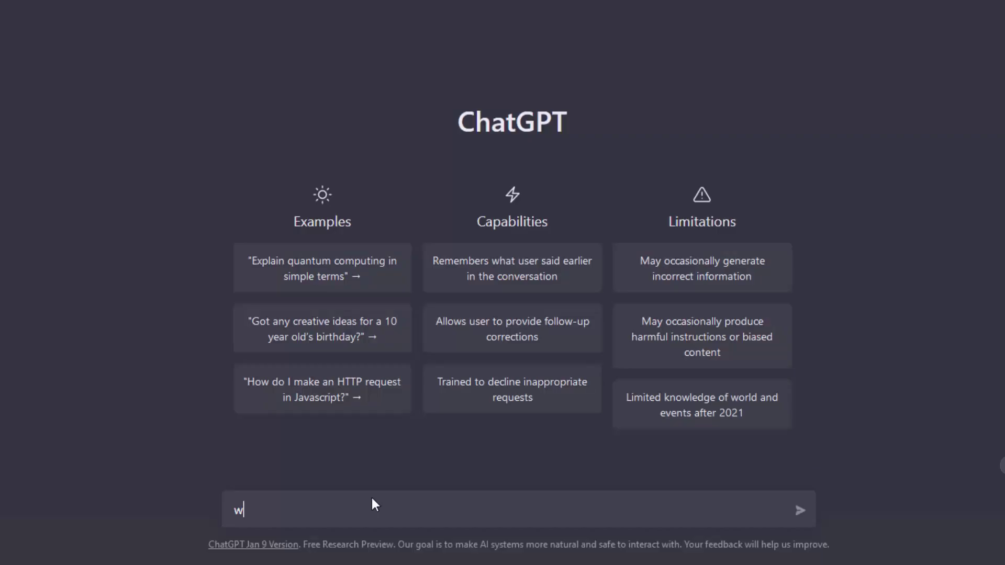
- Switch to ChatGPT and write the prompt "what will happen if I do planks everyday" without sending it
type("hat ")
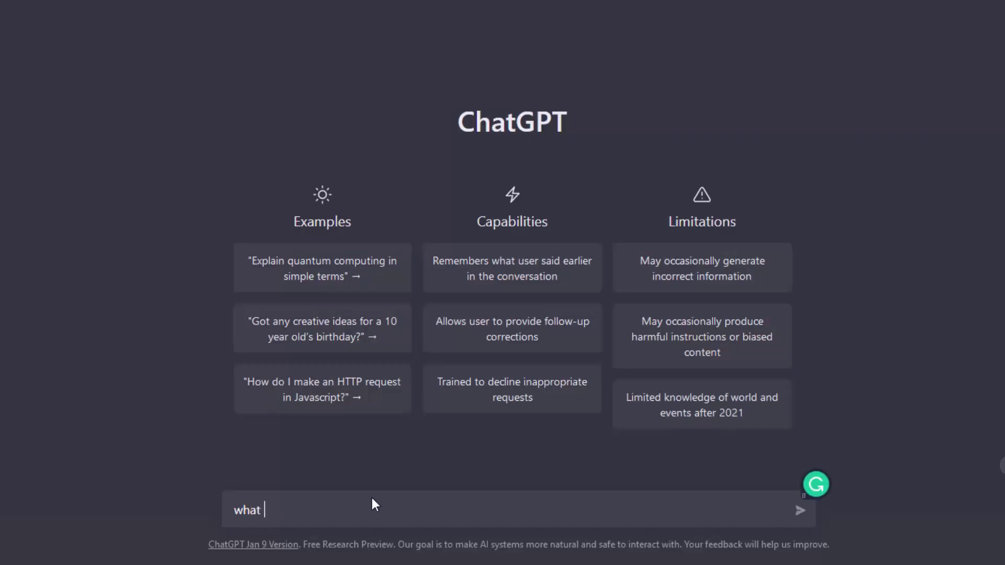
type("will happen if ")
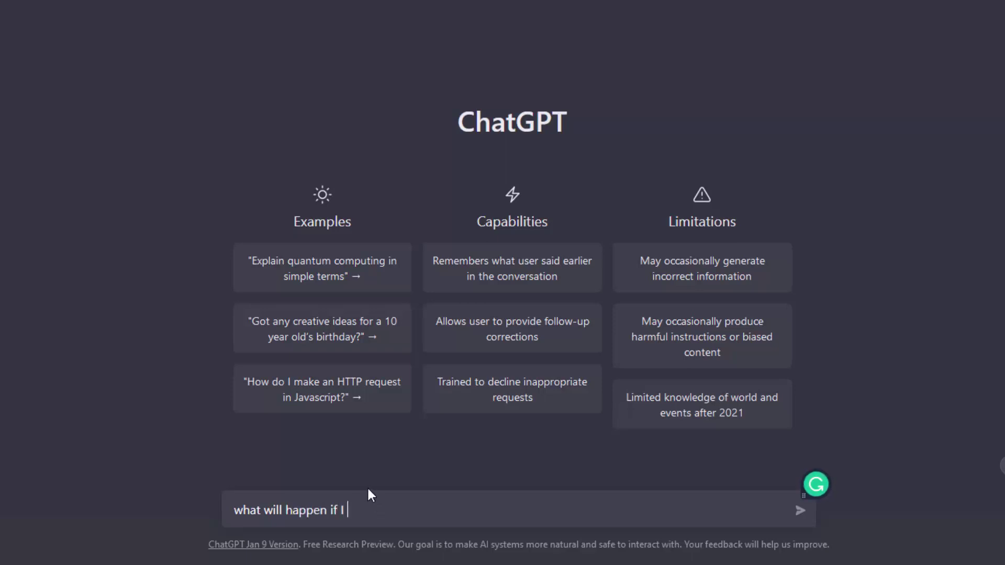
type("I do planks everyday")
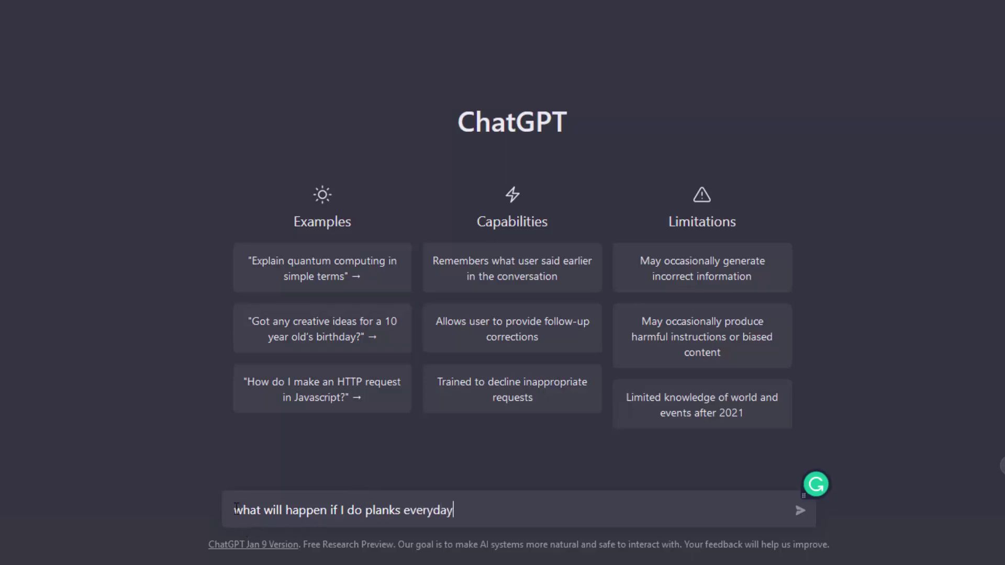
- Put "write a youtube script - " in front of the planks question and submit the prompt
type("write a")
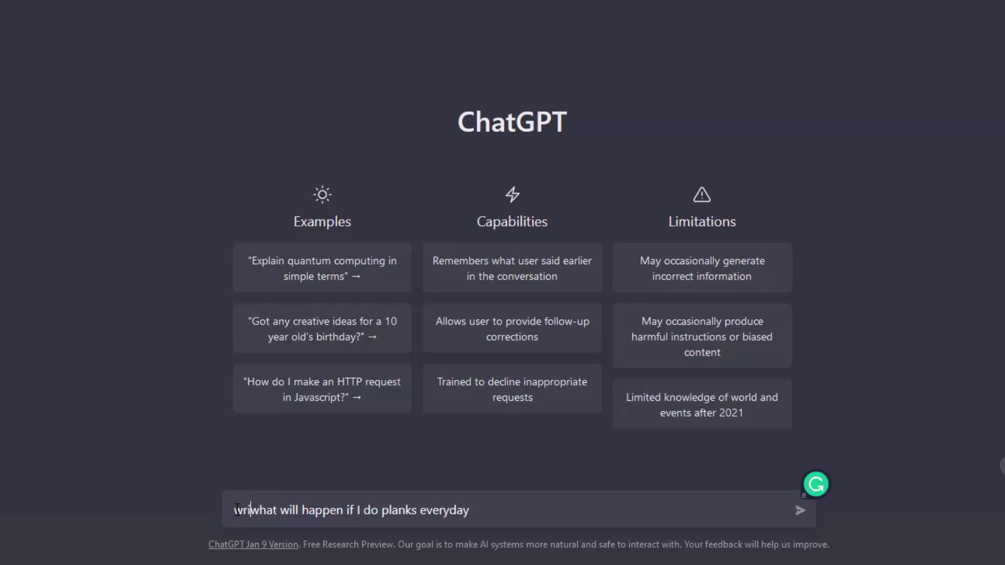
type(" youtub s")
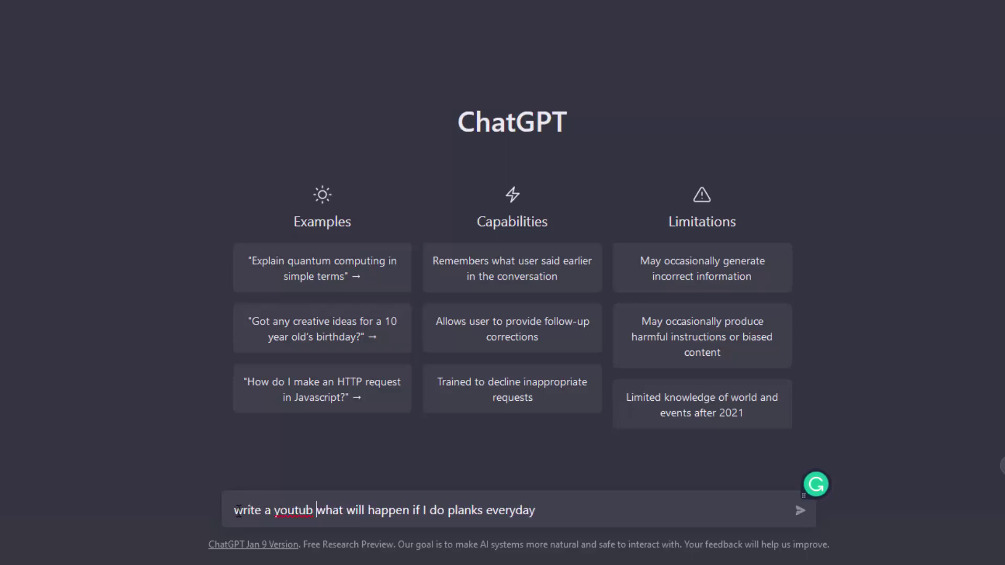
key("BackSpace")
key("BackSpace")
type("e scrip")
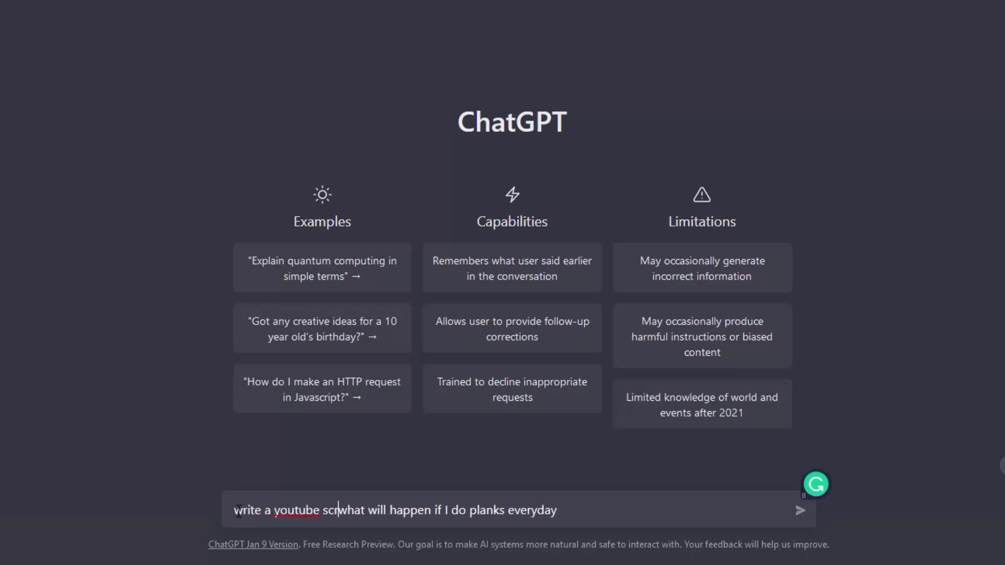
type("t ")
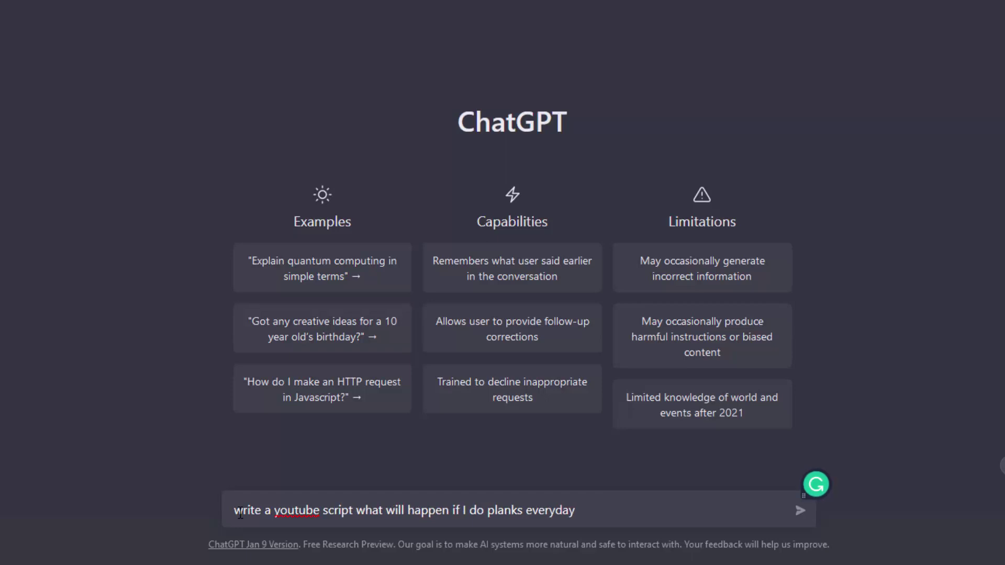
type("-")
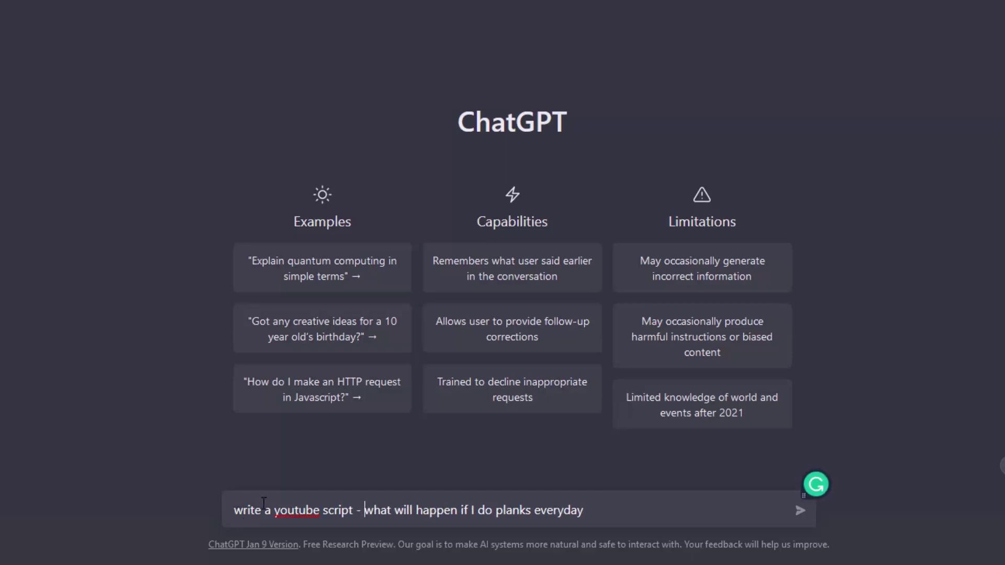
left_click(800, 511)
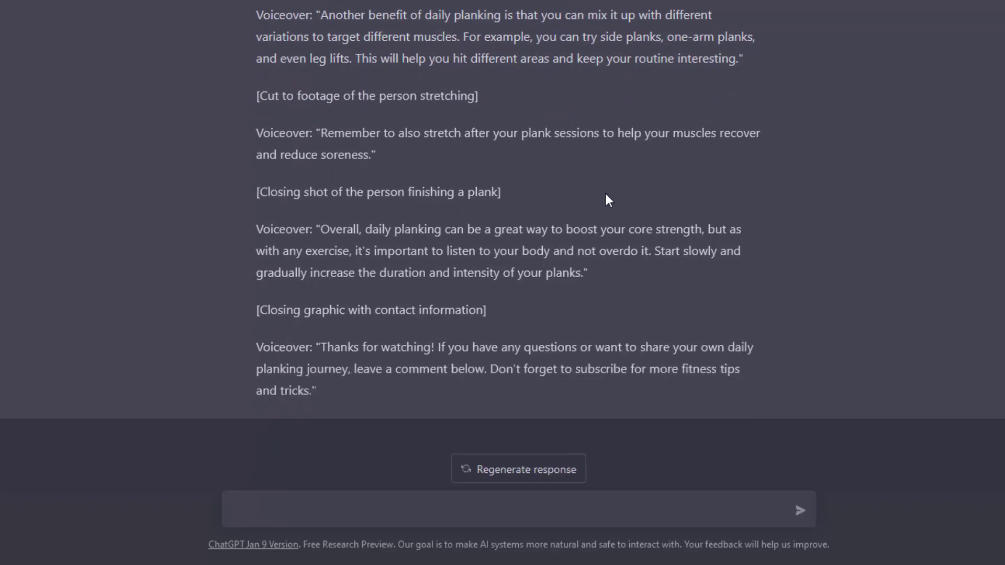
- Look through the generated script and send the follow-up prompt "write only the verbal part"
scroll(574, 220, "up", 7)
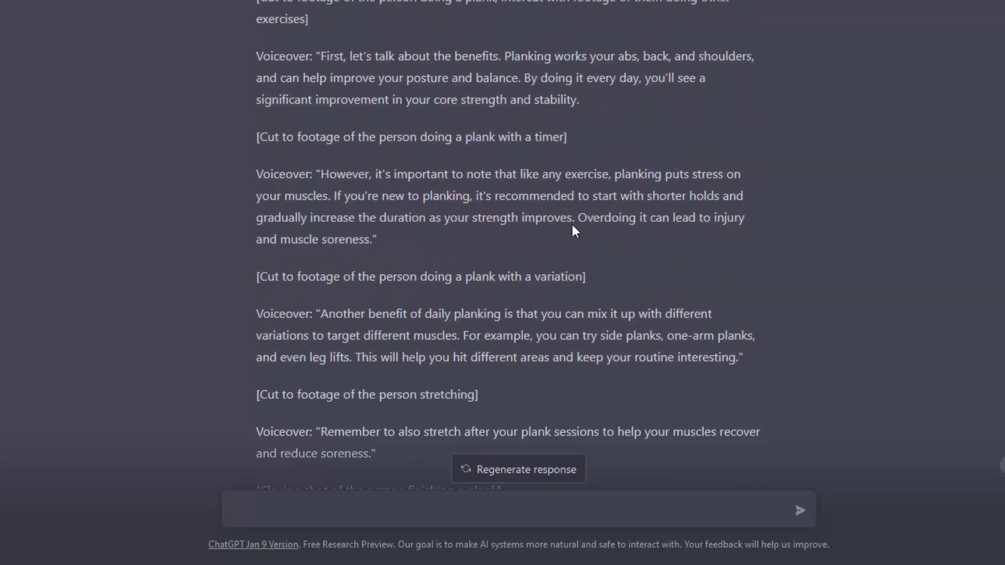
scroll(573, 226, "up", 3)
scroll(573, 226, "down", 8)
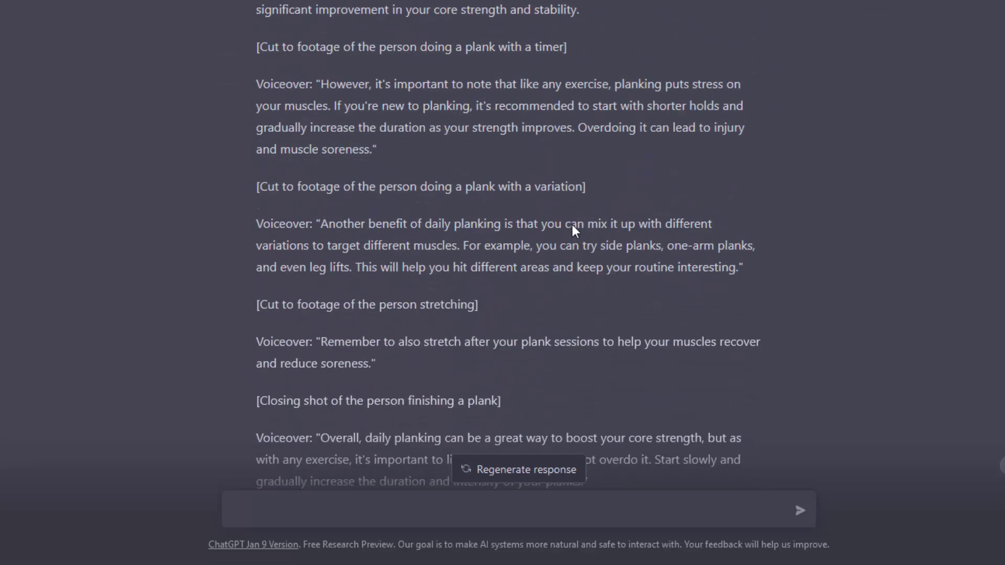
scroll(573, 226, "down", 3)
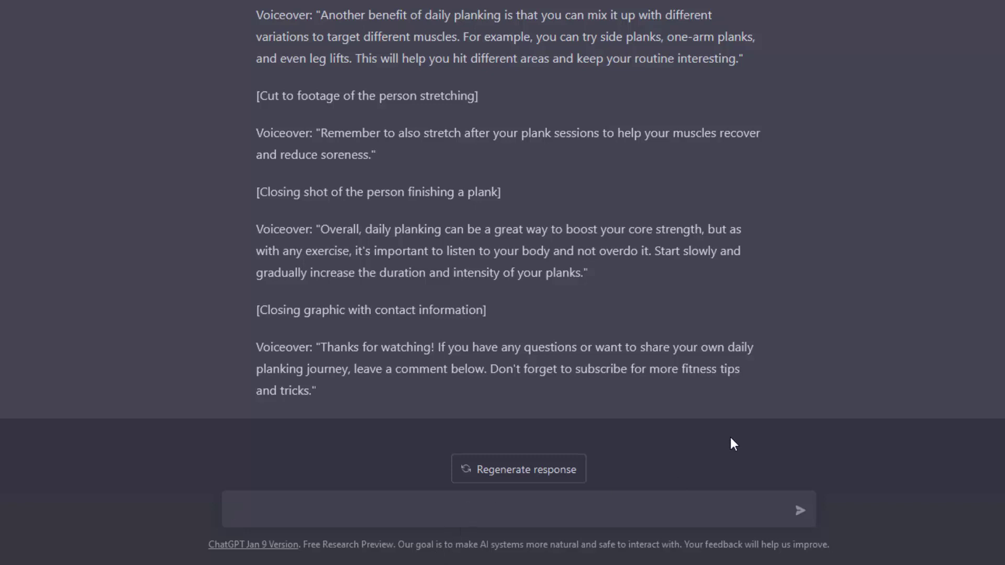
type("writ")
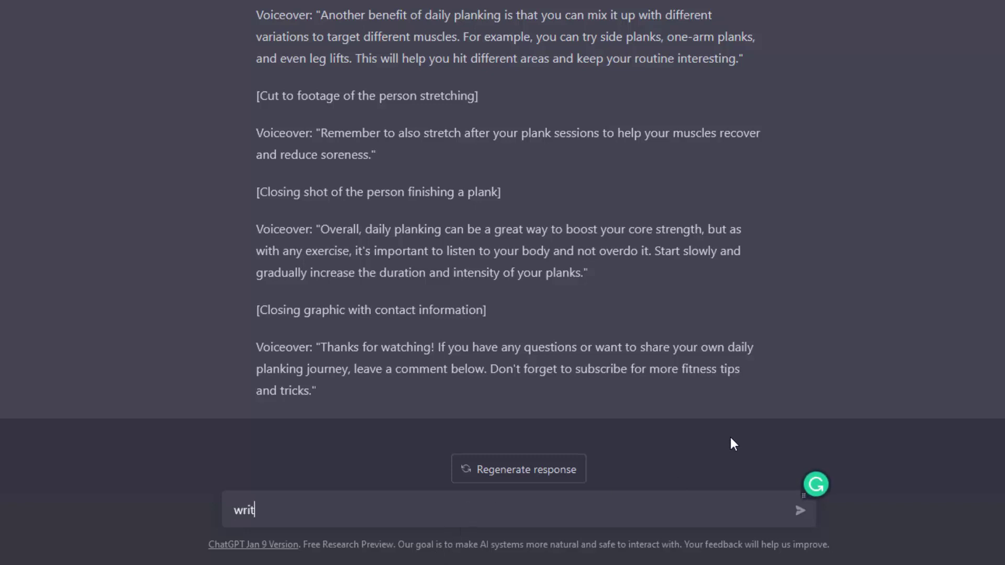
type("e only the v")
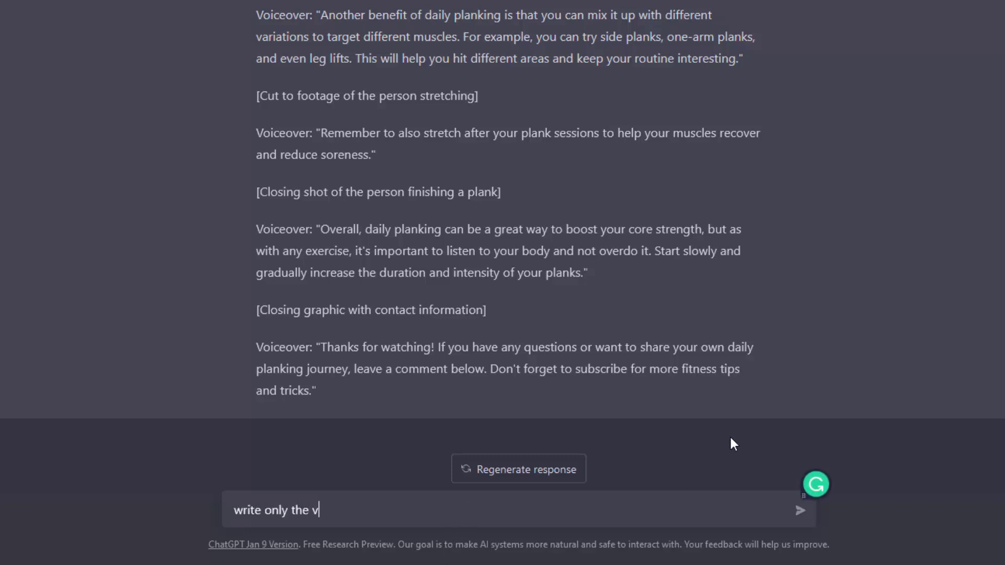
type("erbal part")
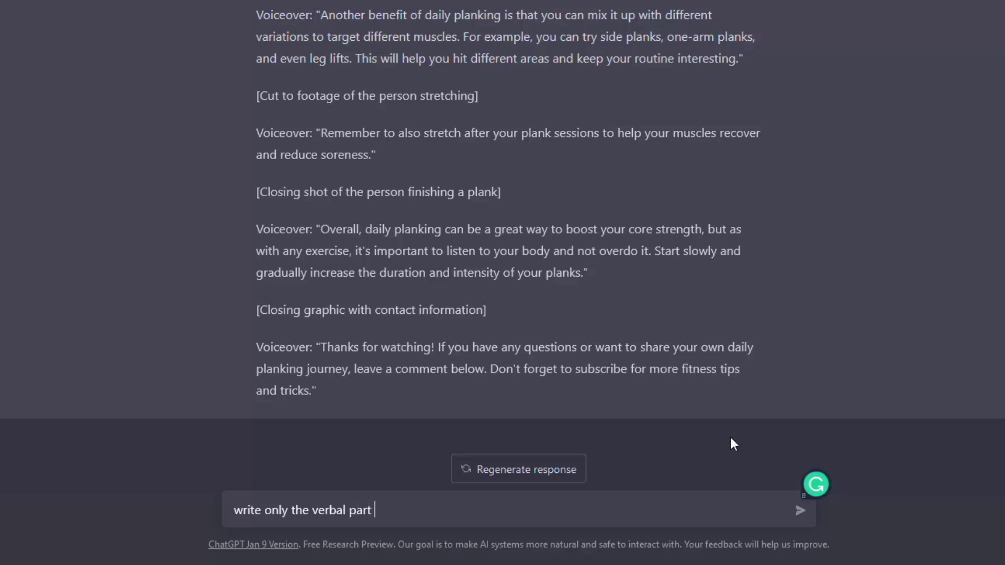
key("Return")
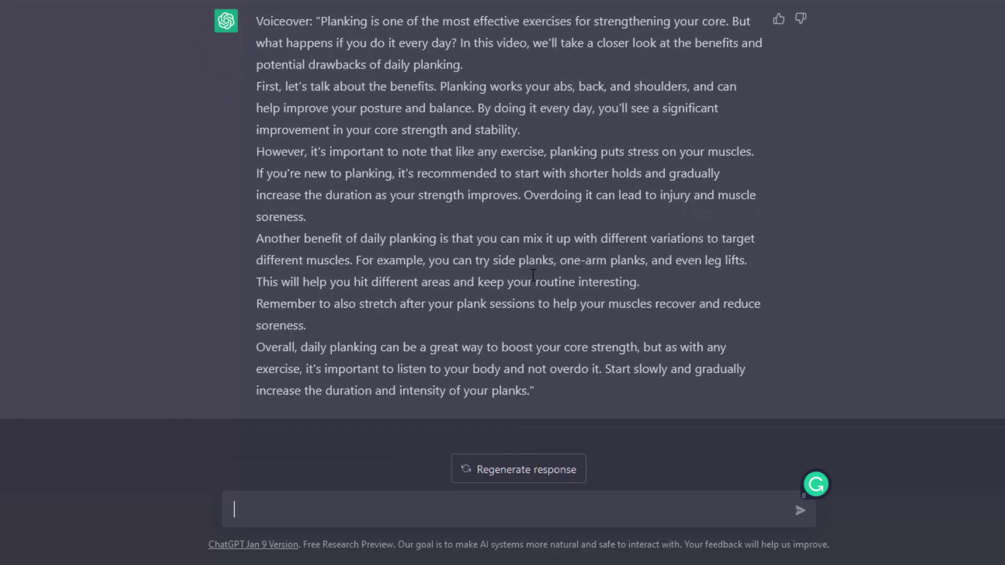
- Copy the full voiceover text from the latest response, leaving out the "Voiceover:" label and the quotation marks
left_click_drag(534, 388, 318, 23)
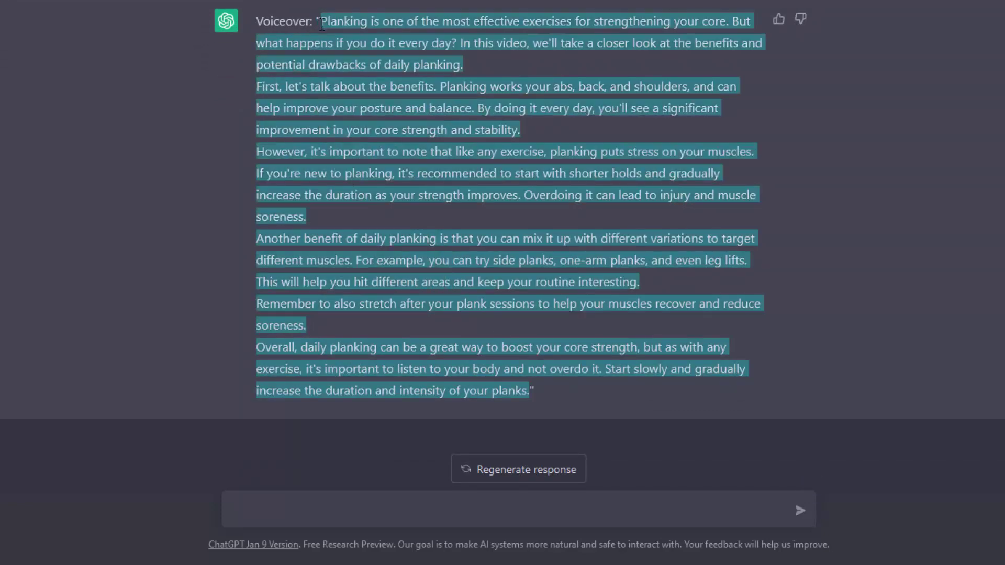
right_click(367, 46)
left_click(372, 64)
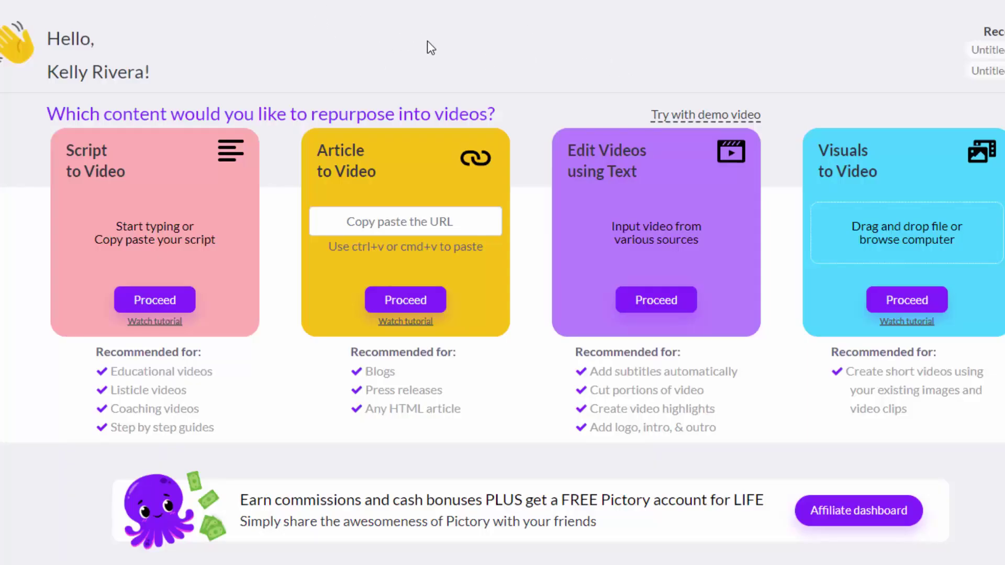
- Switch to Pictory, create a Script to Video project from the copied voiceover text and proceed to the template selection
left_click(166, 303)
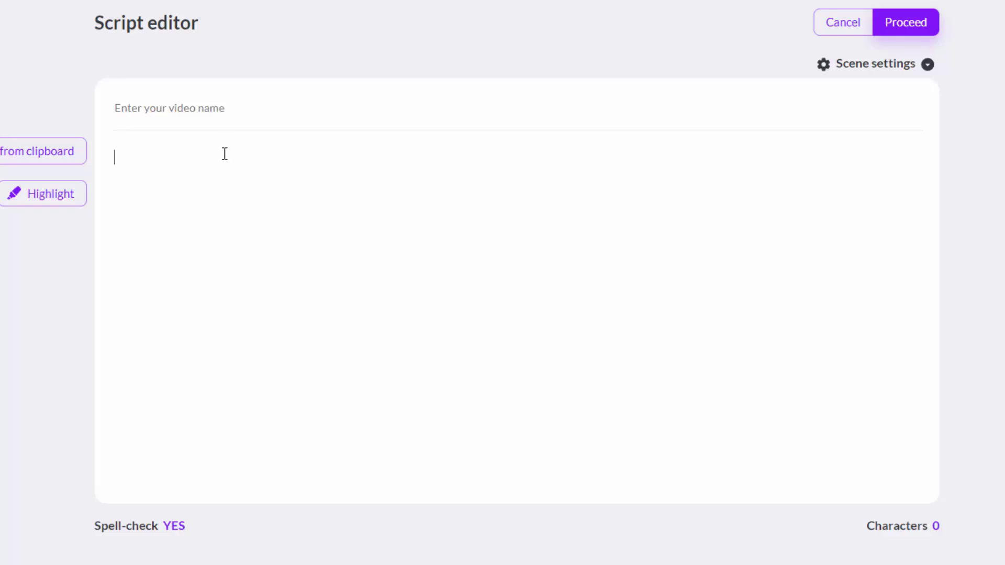
key("ctrl+v")
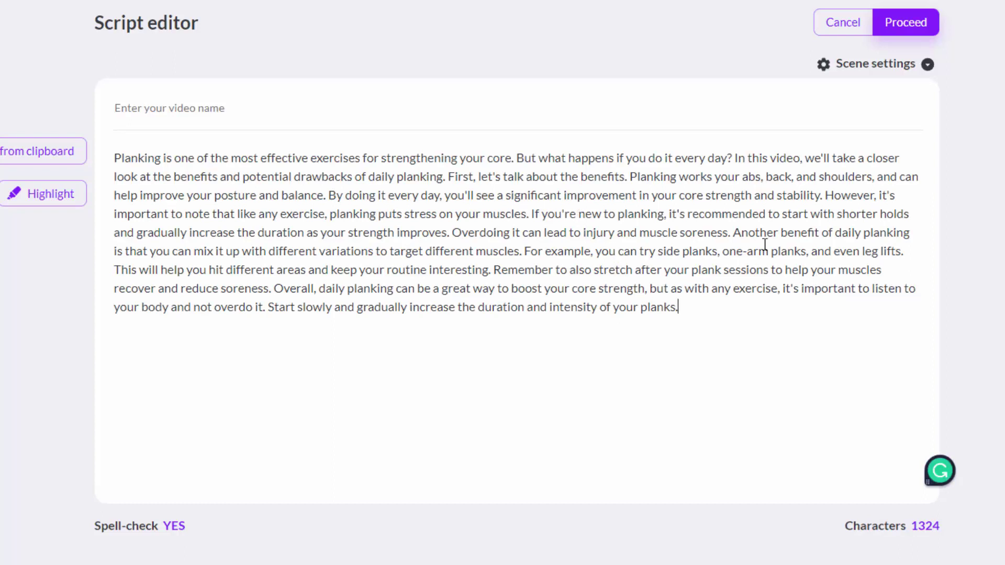
left_click(927, 24)
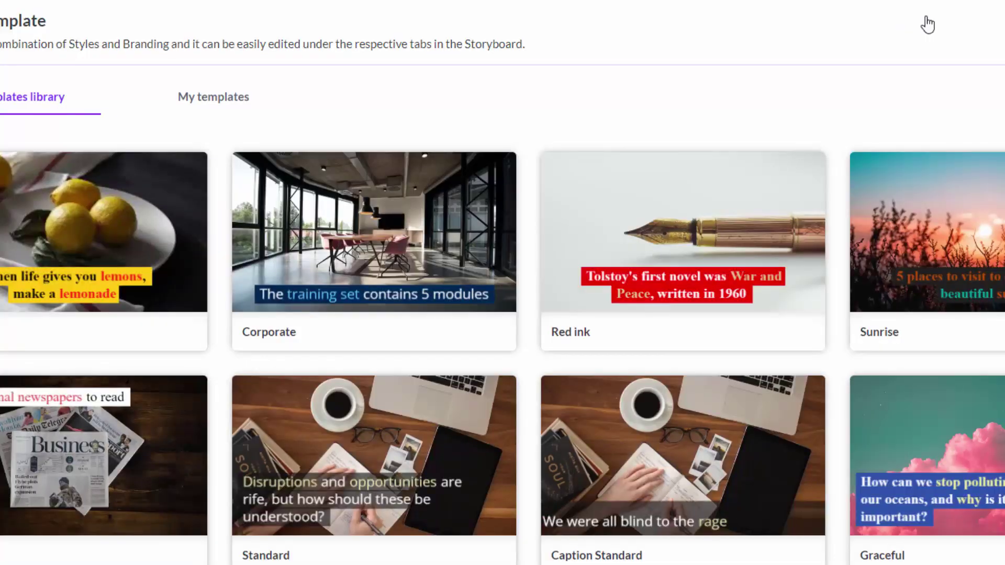
- Browse the templates library and select the Party template for the video
scroll(714, 149, "down", 13)
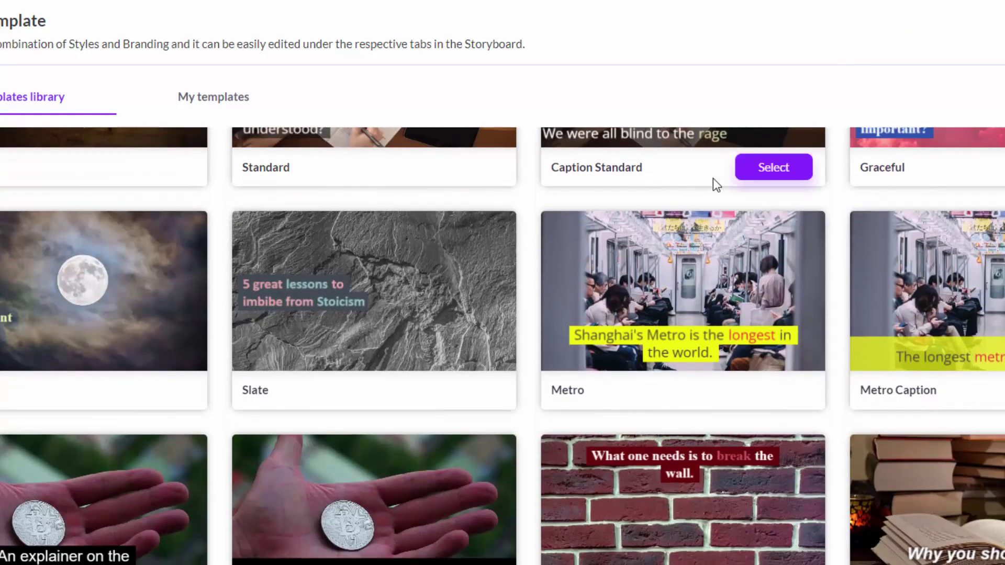
scroll(712, 238, "down", 12)
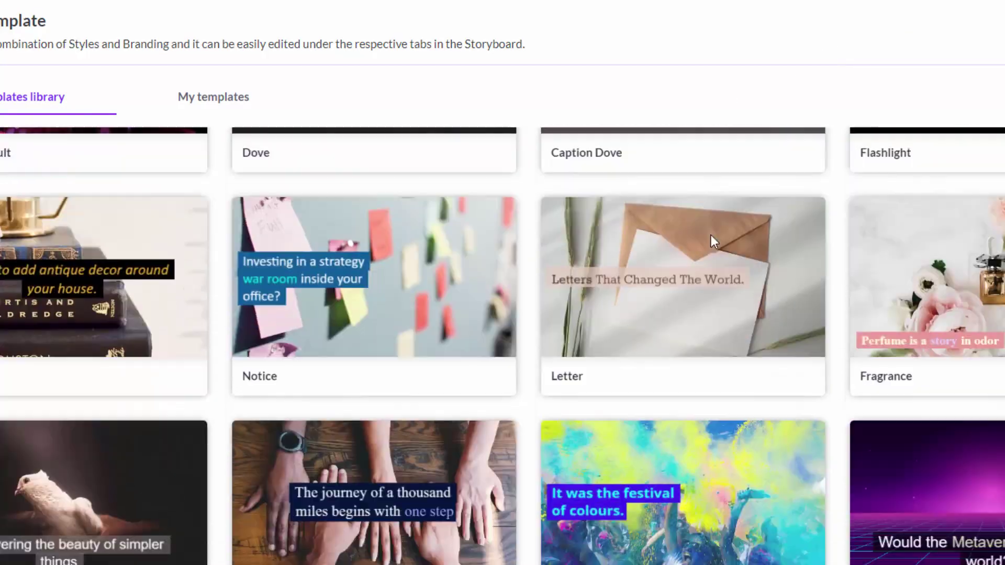
scroll(712, 235, "down", 8)
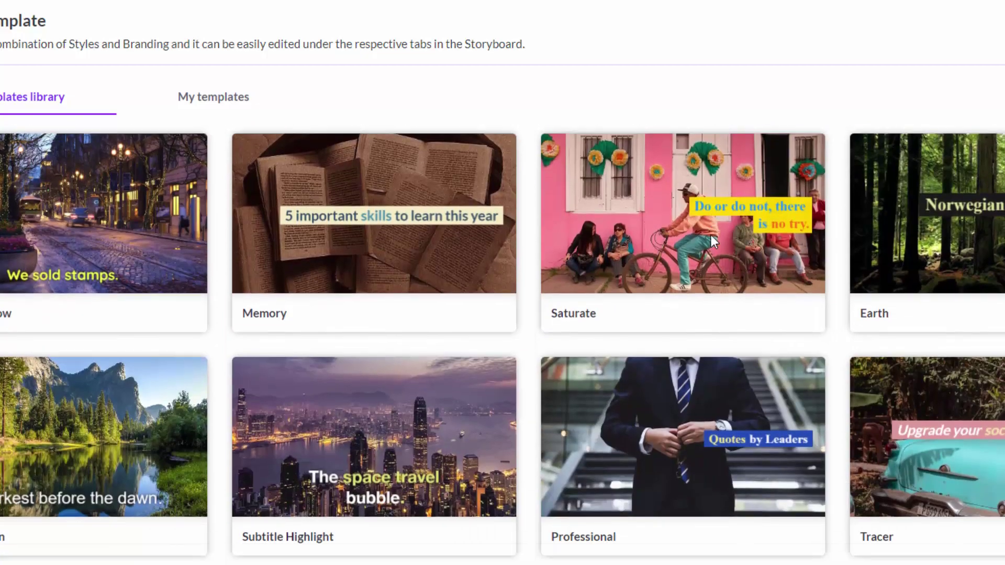
scroll(711, 235, "up", 7)
scroll(710, 233, "up", 3)
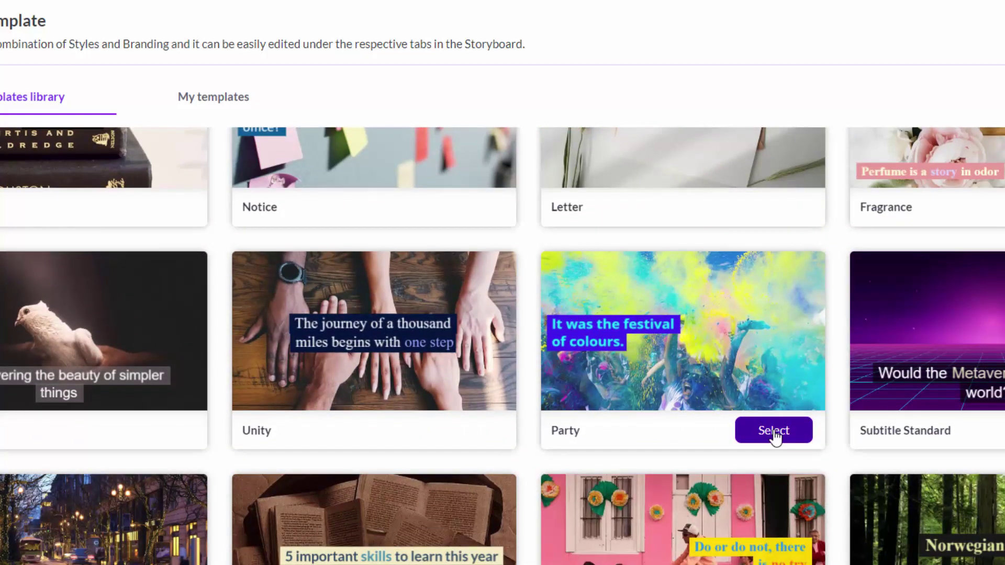
left_click(774, 433)
left_click(774, 433)
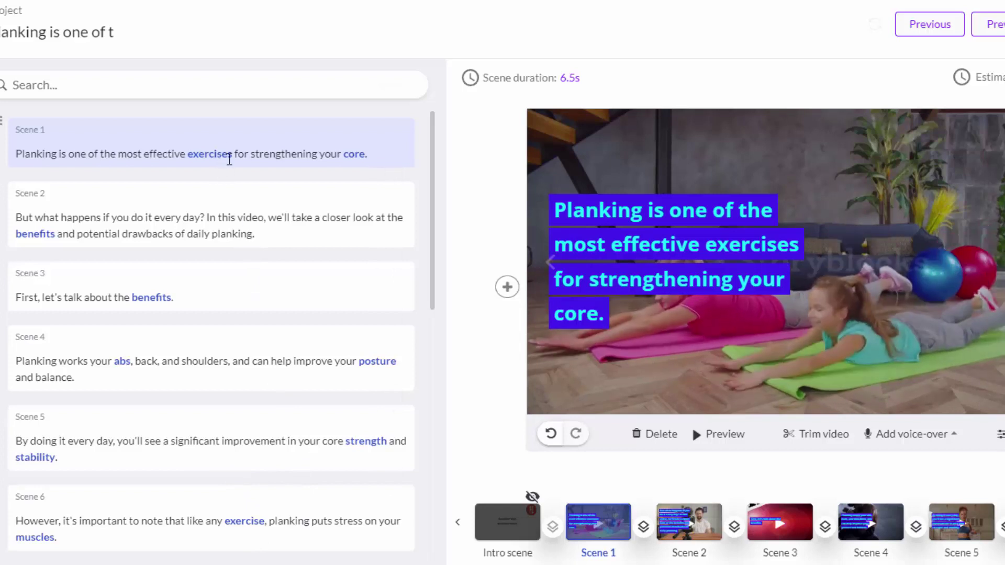
- Review the scene texts of the storyboard and check the visuals of Scenes 2, 3 and 4
scroll(233, 168, "down", 2)
scroll(233, 177, "down", 10)
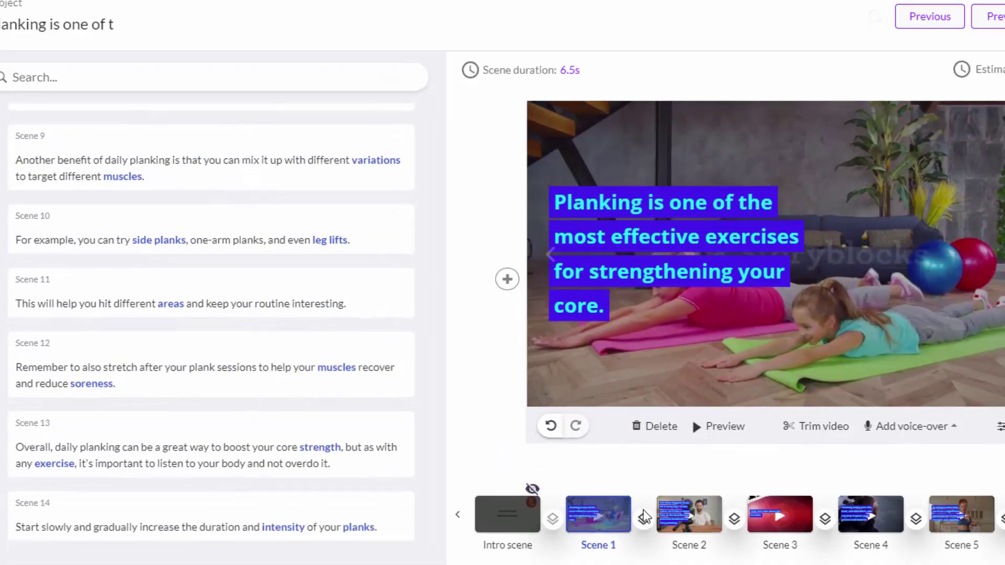
left_click(715, 516)
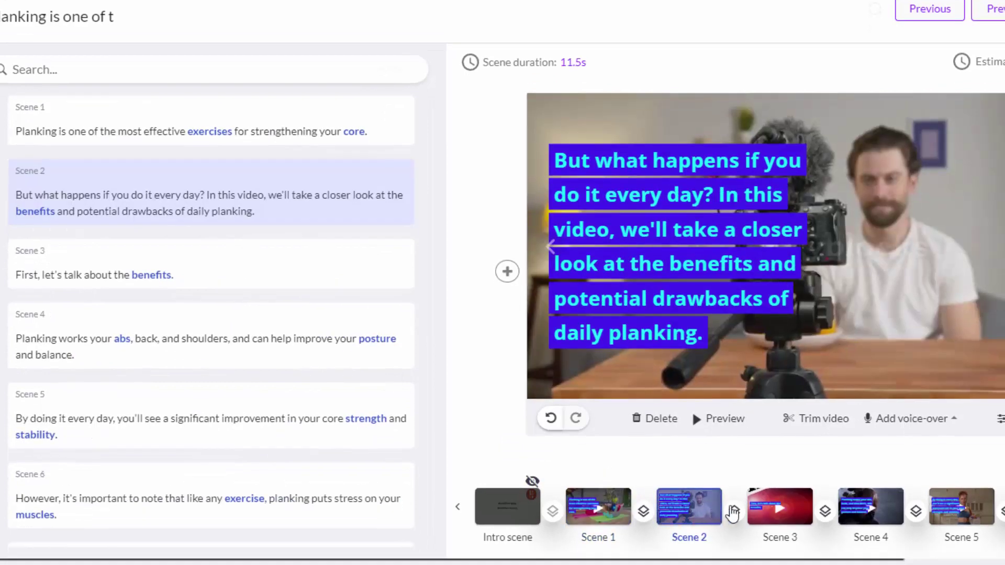
left_click(781, 518)
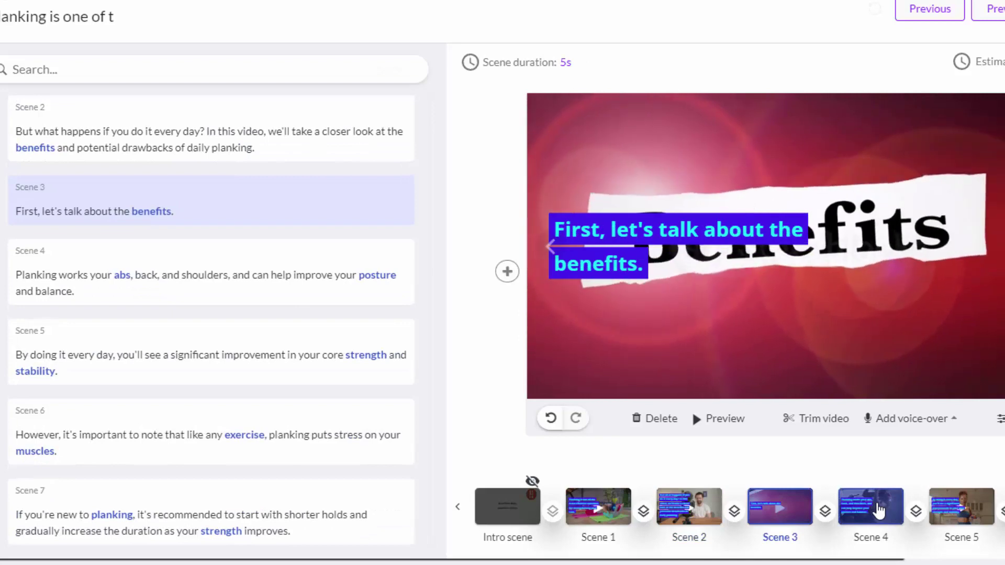
left_click(879, 511)
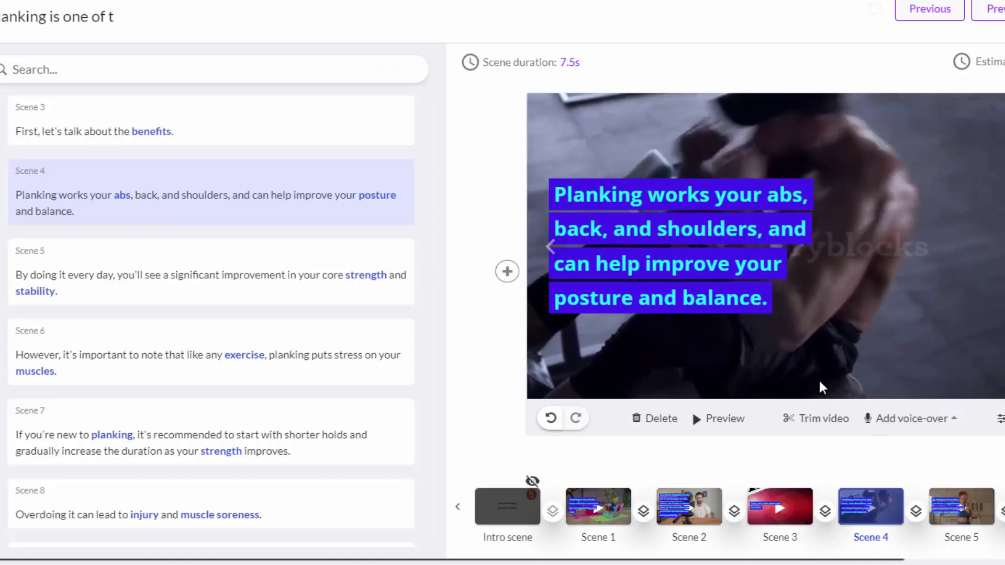
- Replace Scene 2's visual with the library clip of a woman in a white shirt planking in a gym
left_click(699, 516)
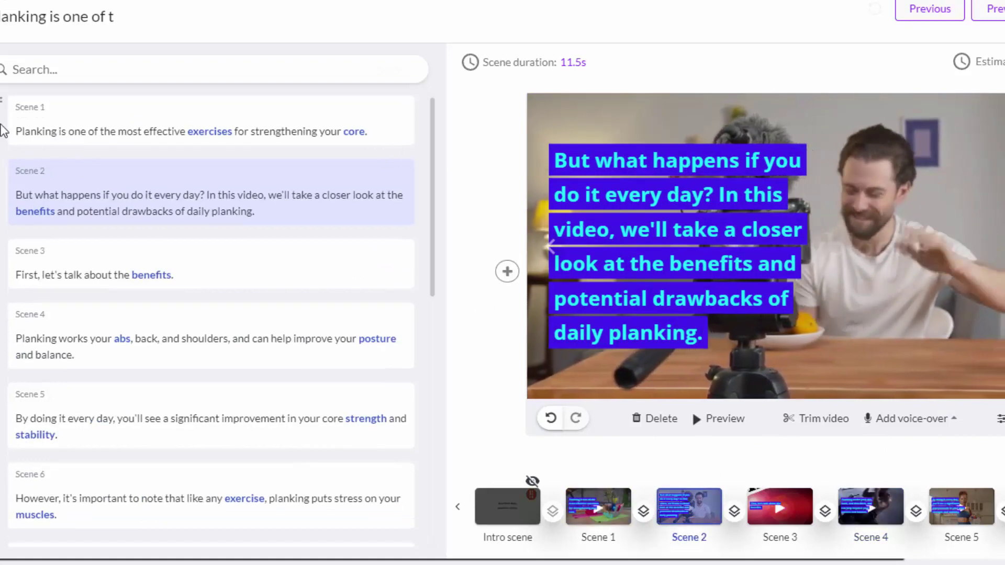
left_click(2, 148)
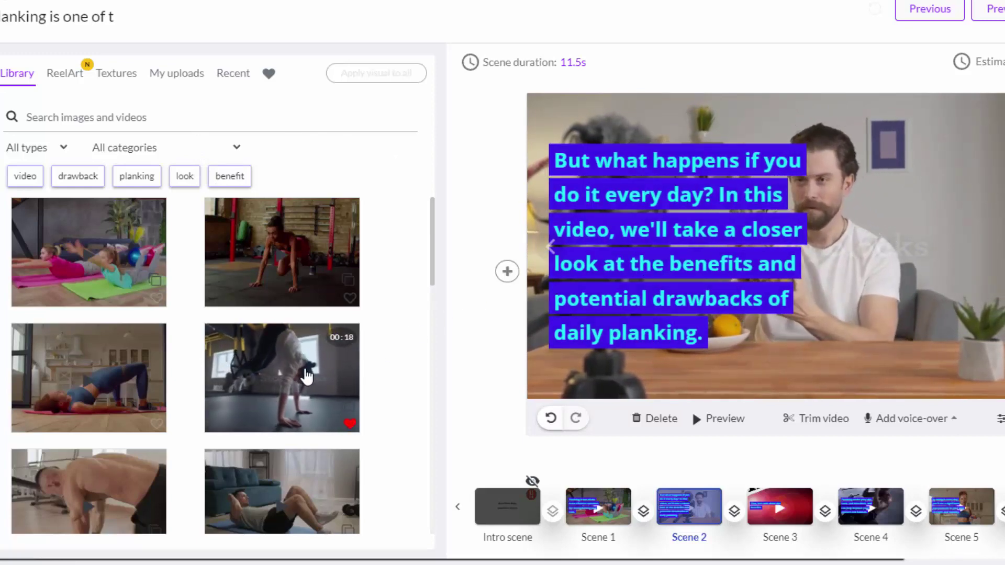
left_click(308, 376)
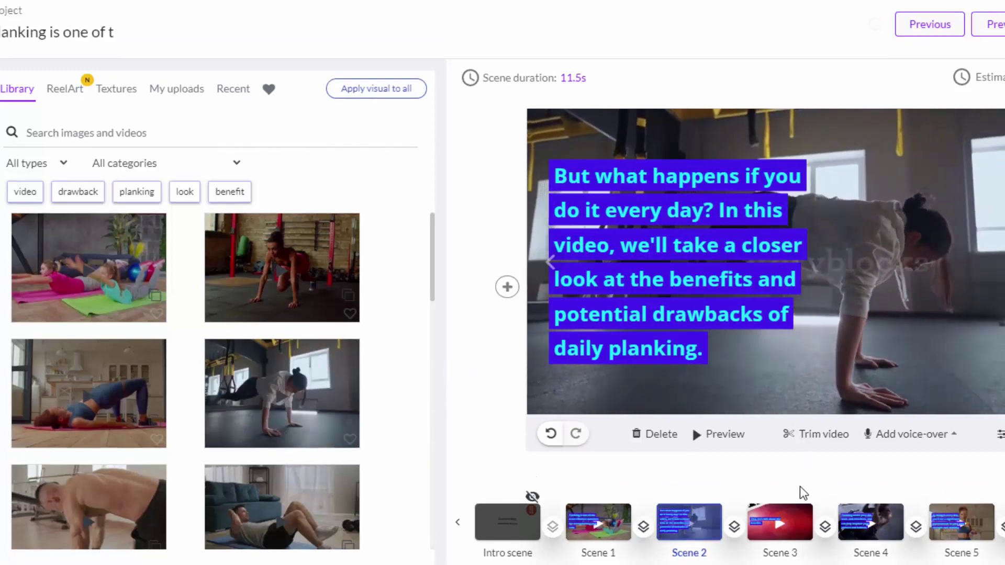
- Replace Scene 4's visual with the library clip of a shirtless man doing a forearm plank on a green mat
left_click(789, 528)
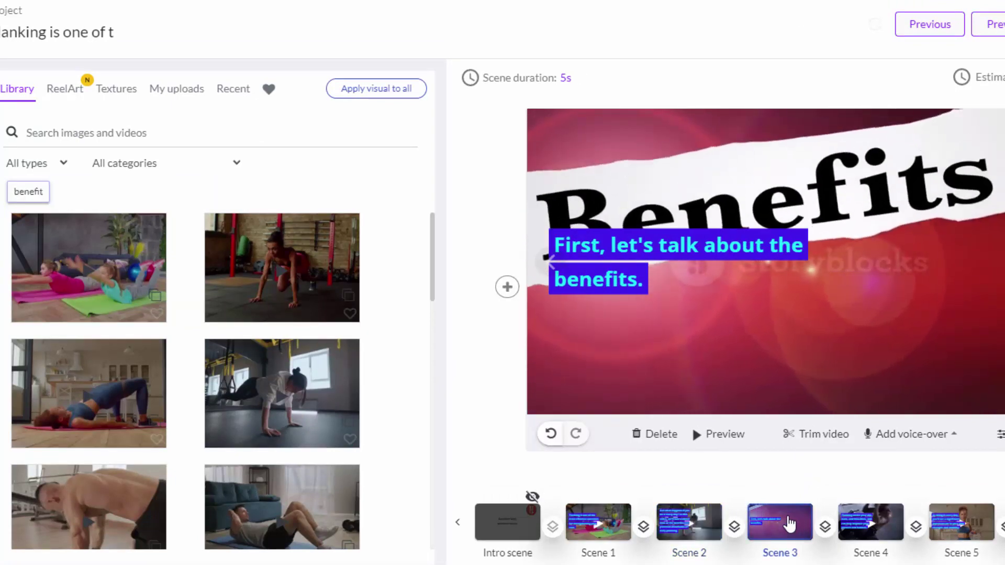
left_click(877, 529)
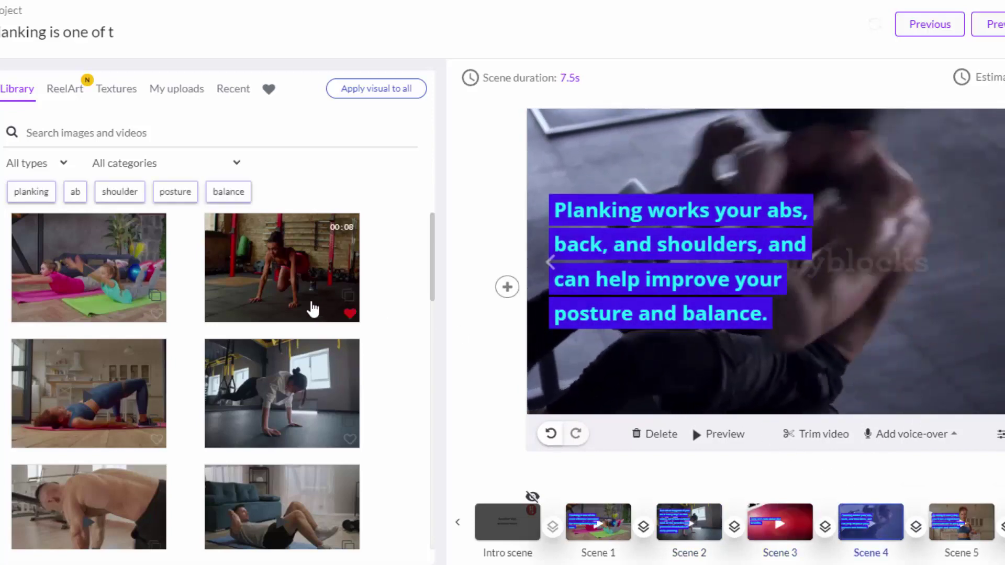
scroll(287, 309, "down", 2)
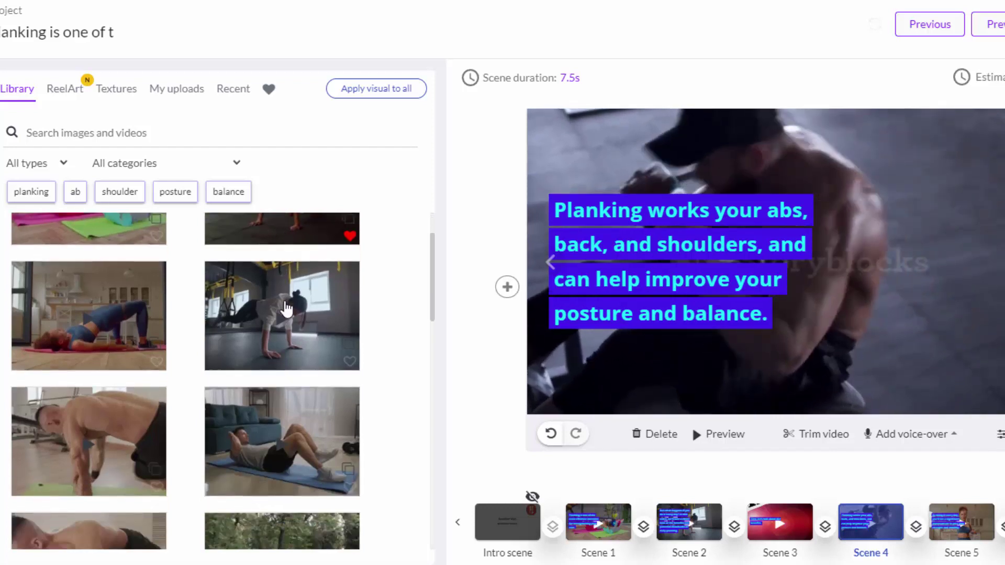
scroll(287, 309, "down", 5)
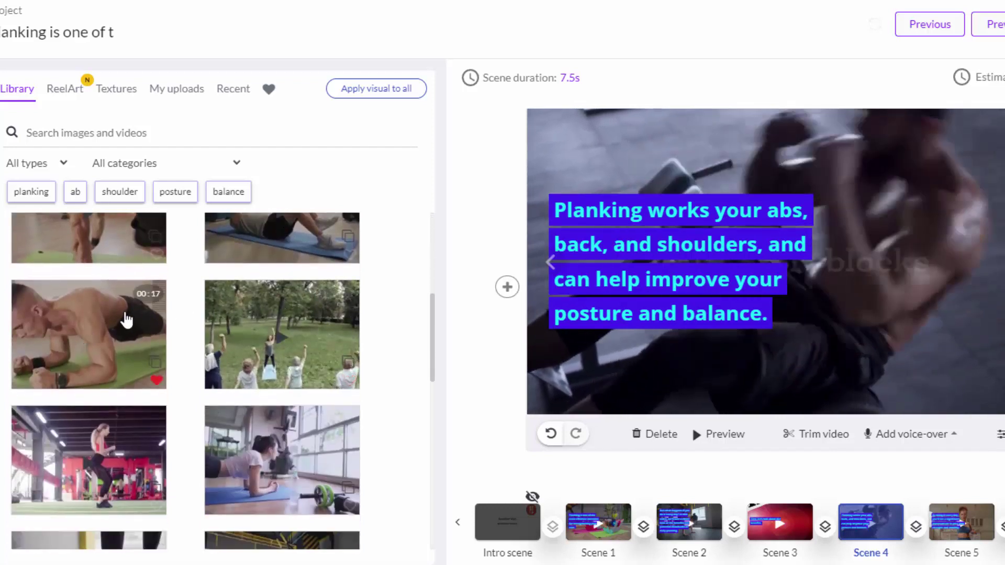
left_click(126, 320)
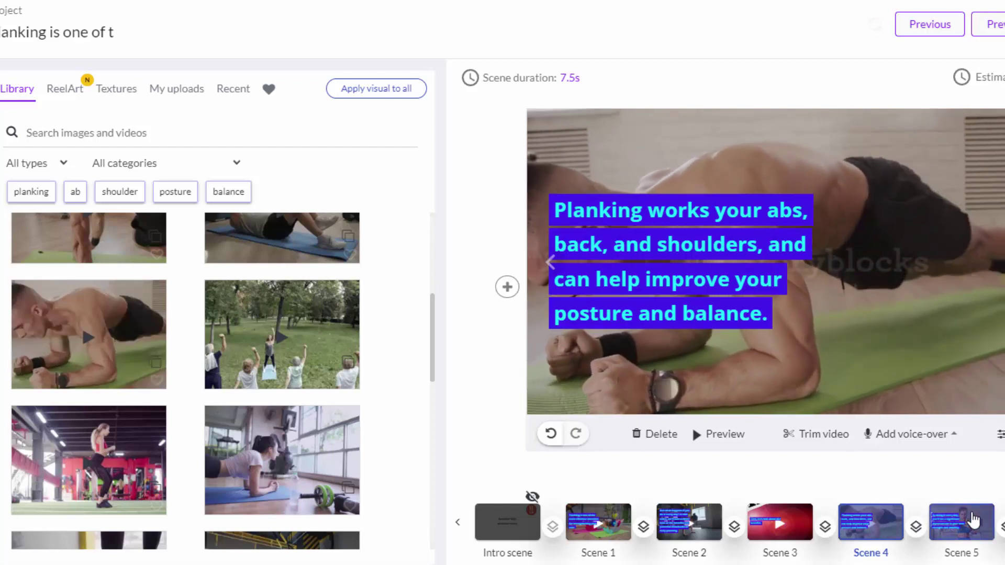
- Link Scene 5 to Scene 4 in the story so both scenes share the same plank clip
left_click(973, 520)
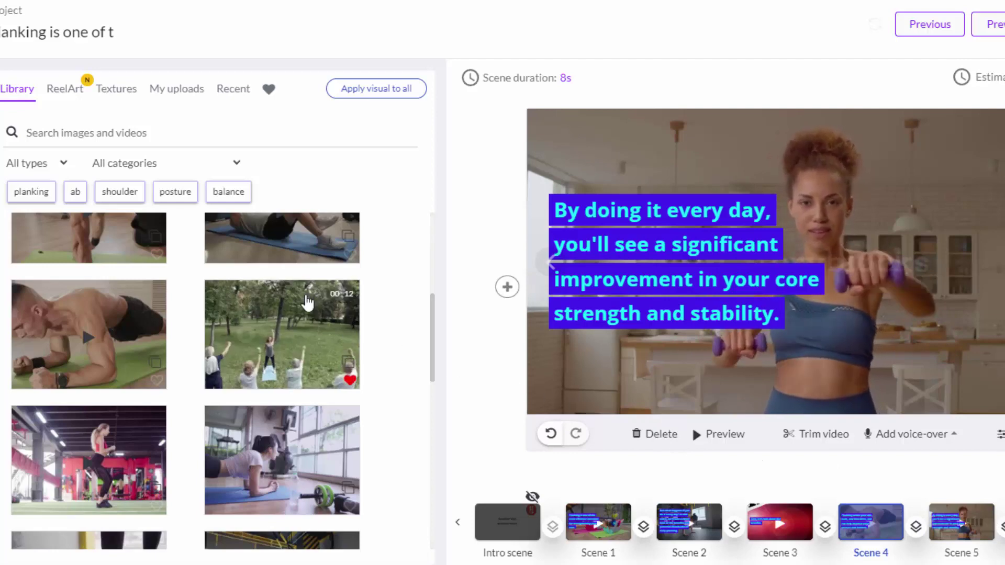
left_click(303, 296)
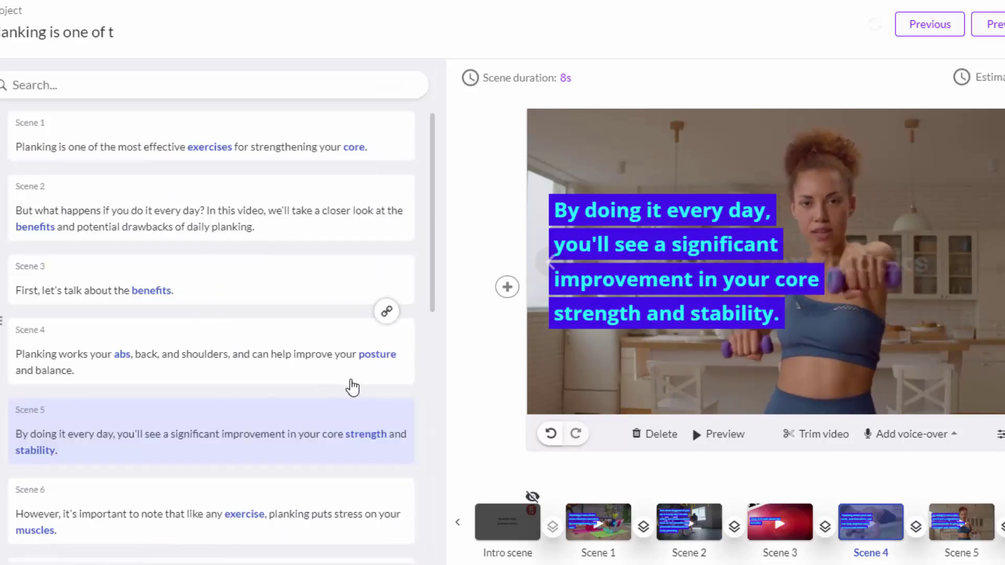
scroll(351, 371, "down", 3)
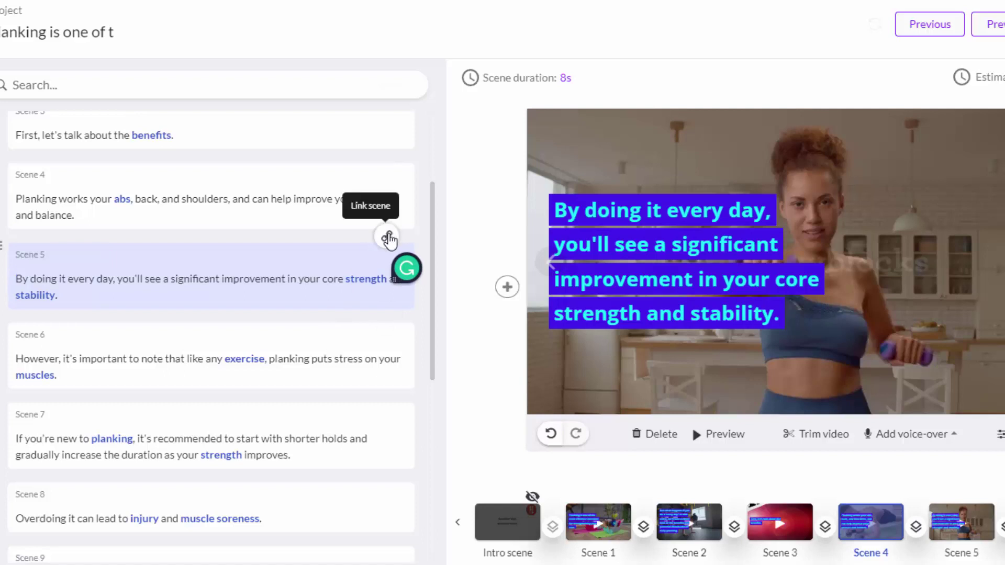
left_click(389, 239)
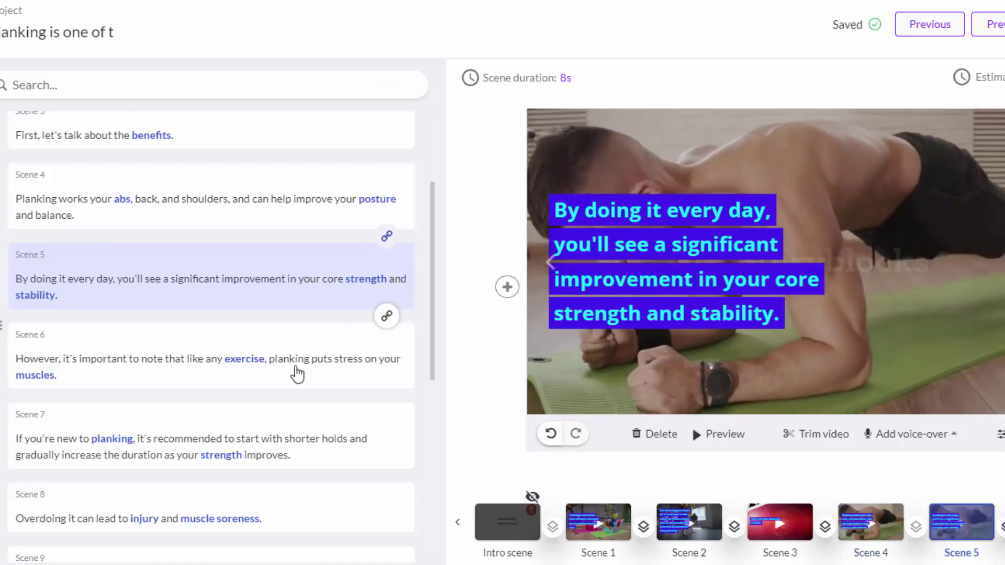
- Check the visuals of Scenes 6, 7 and 8 against their script text
left_click(259, 373)
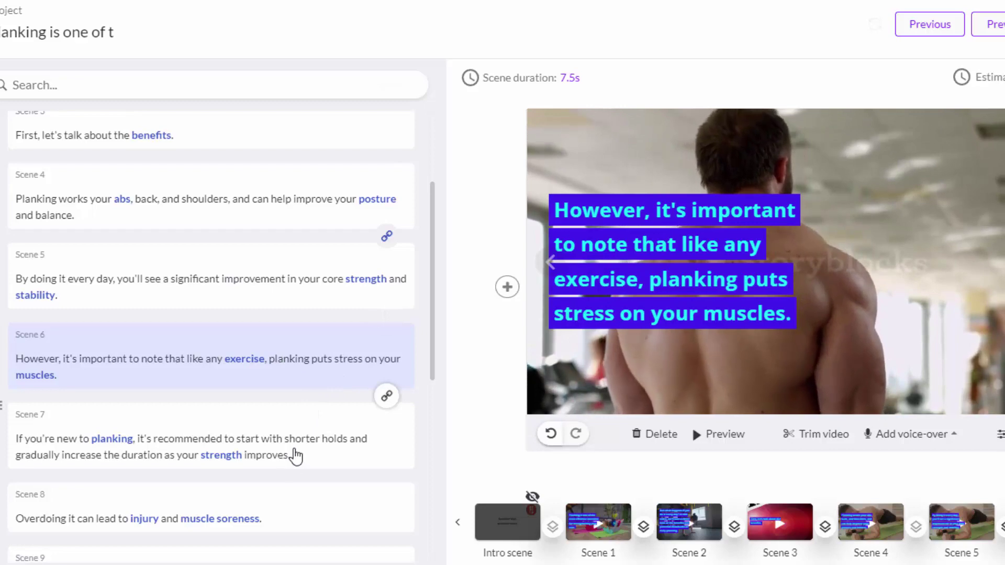
left_click(302, 444)
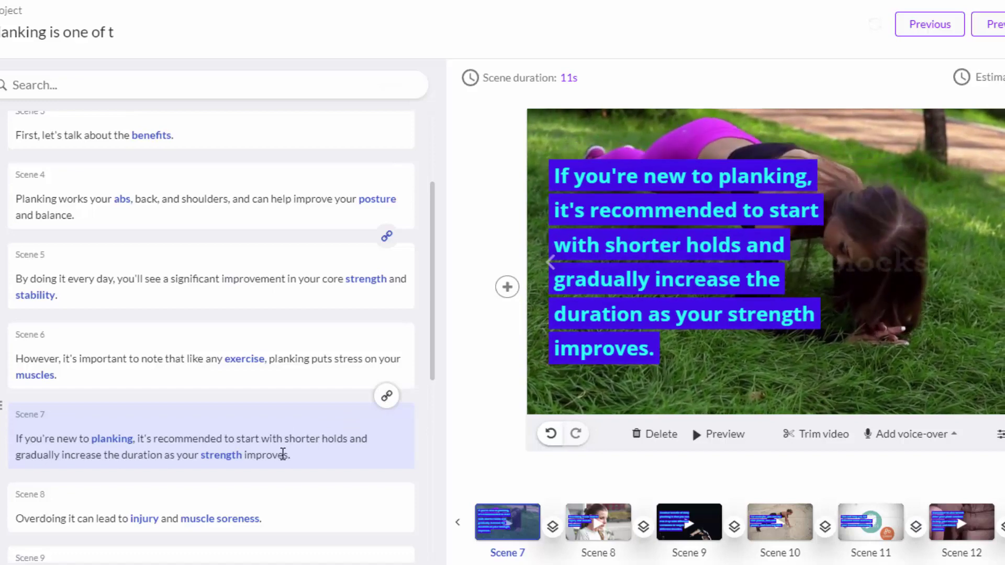
left_click(282, 454)
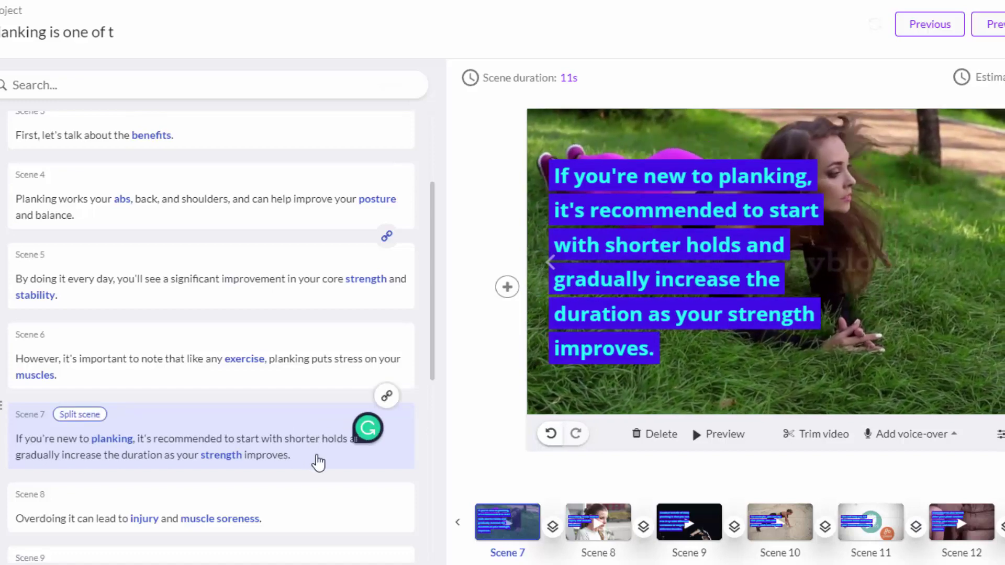
scroll(283, 419, "down", 3)
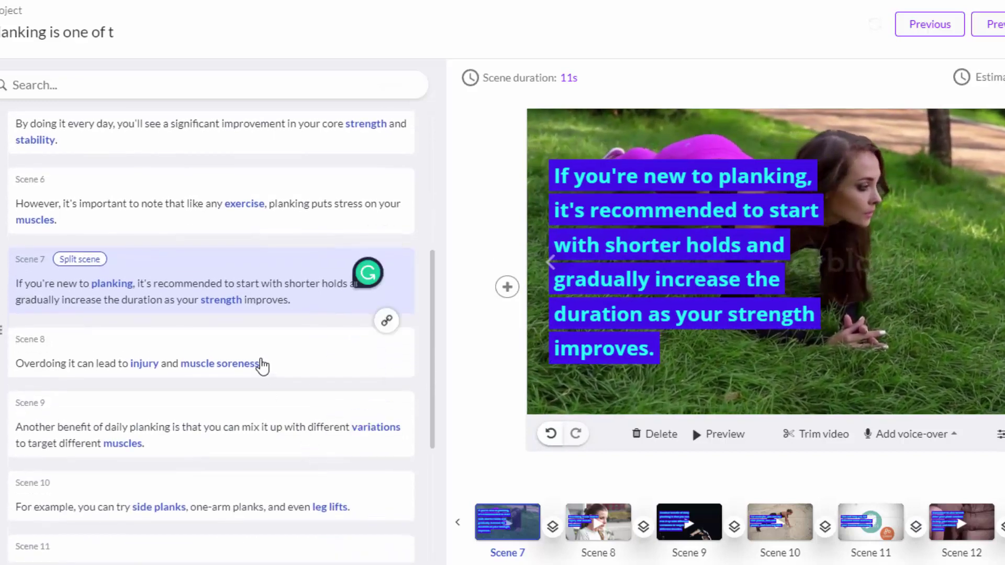
left_click(262, 363)
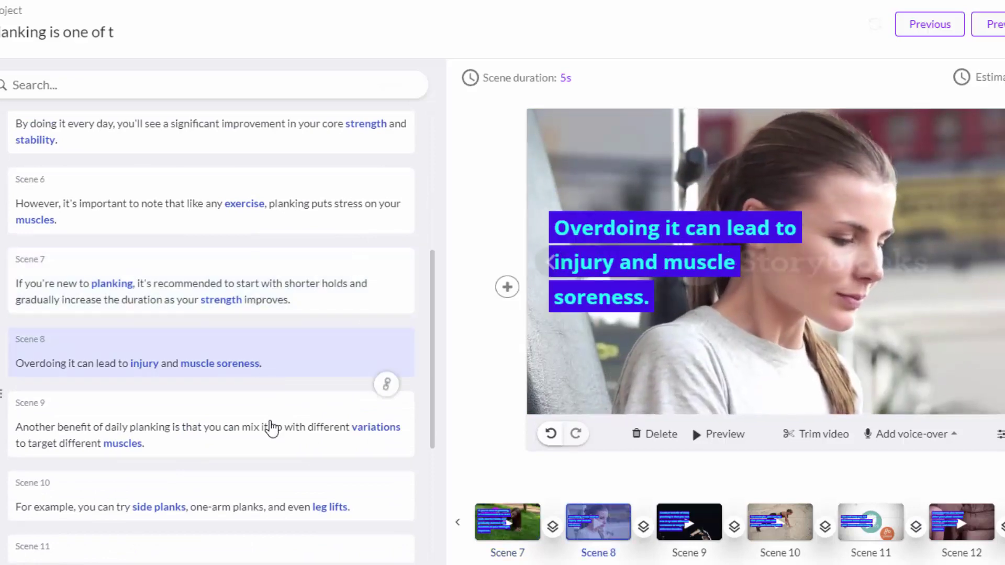
- Replace Scene 9's visual with the library clip of a woman in a purple top doing a side plank on a blue mat
left_click(273, 435)
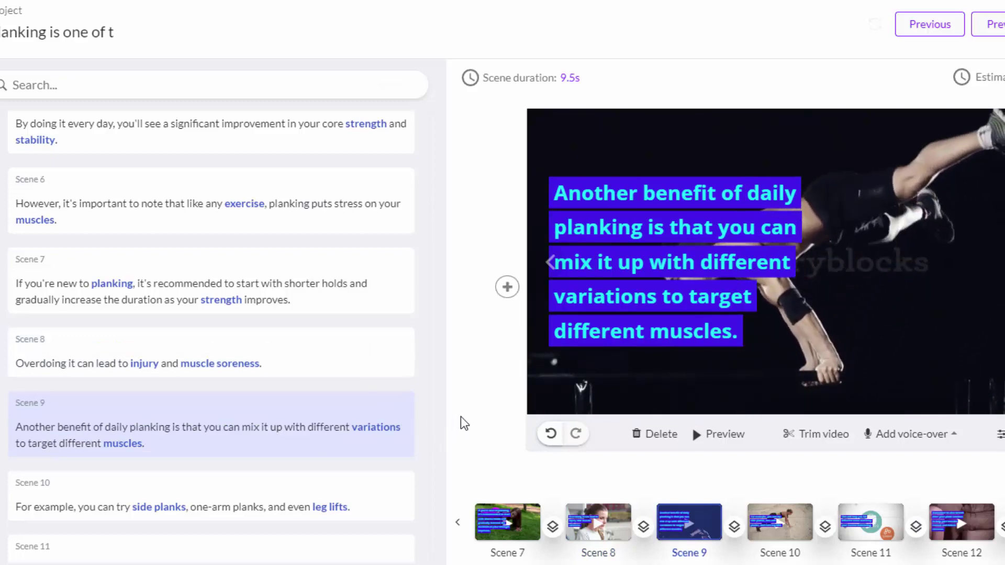
left_click(1, 133)
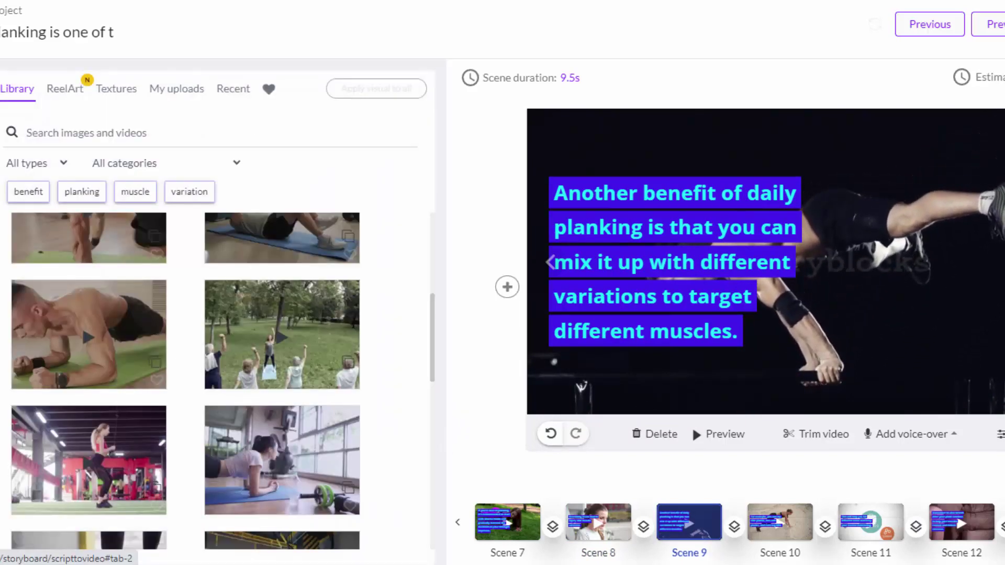
scroll(231, 312, "down", 10)
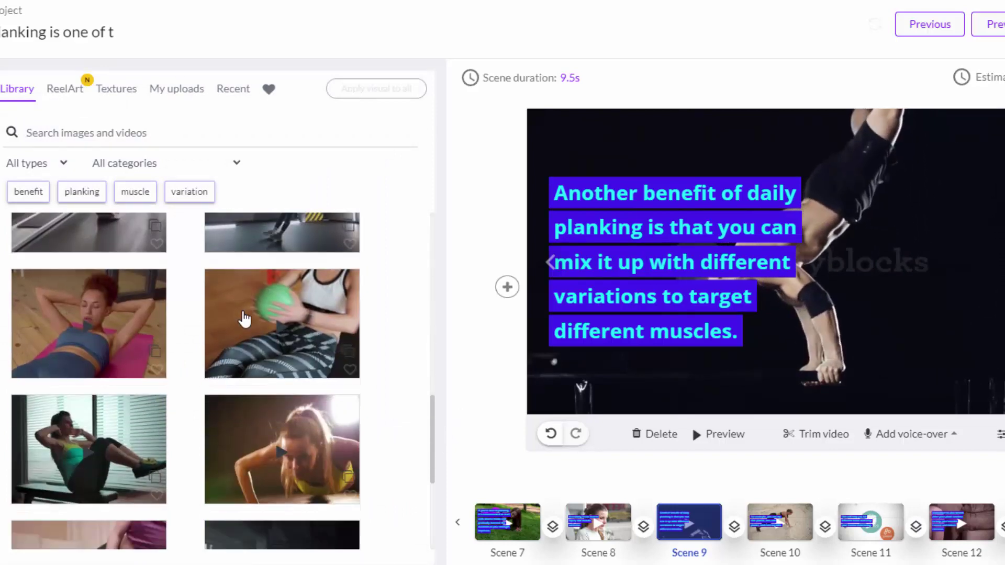
scroll(244, 317, "down", 2)
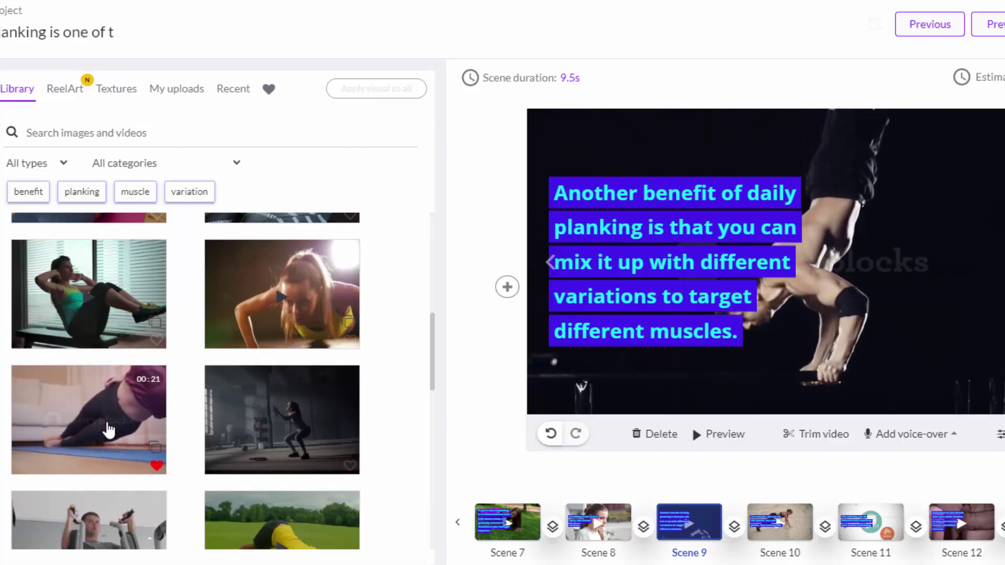
left_click(110, 428)
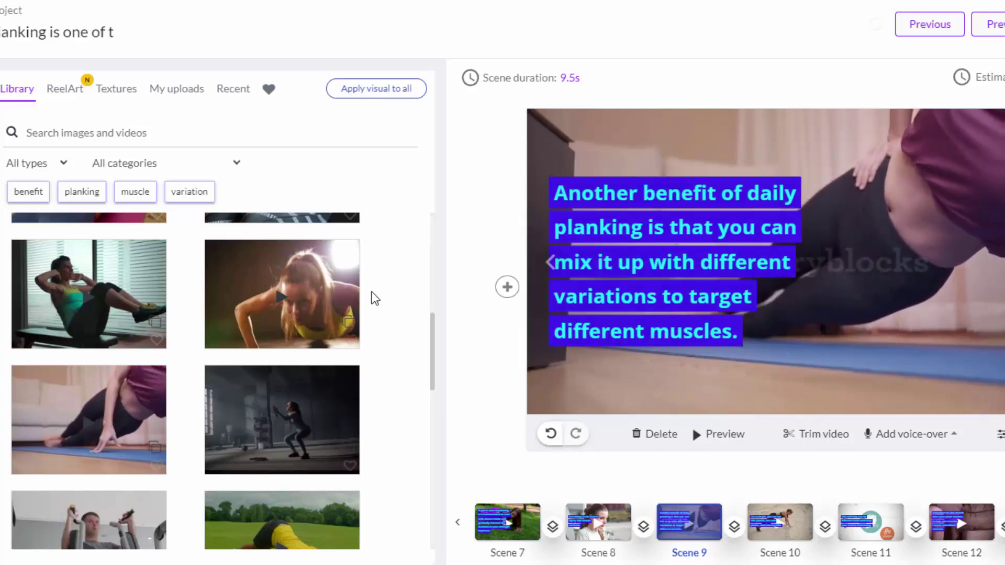
- Glance at the stickers, and apply the US English male voice-over Scott to the video
left_click(1, 205)
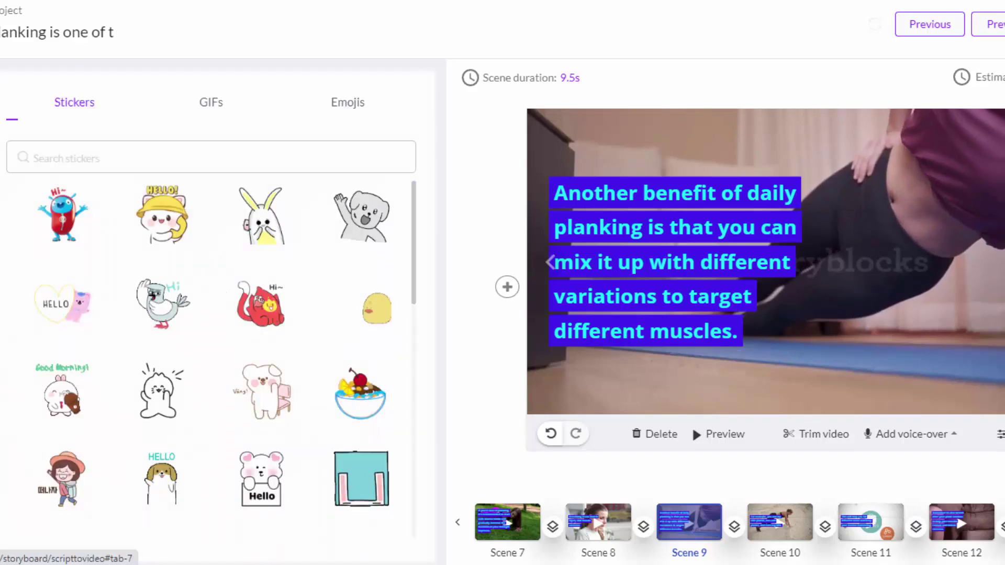
left_click(1, 152)
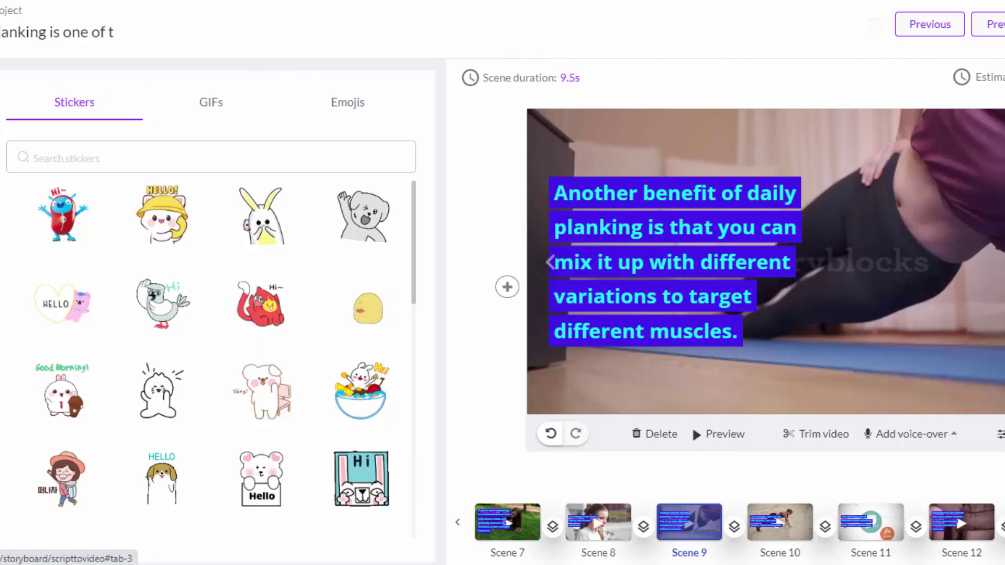
left_click(2, 210)
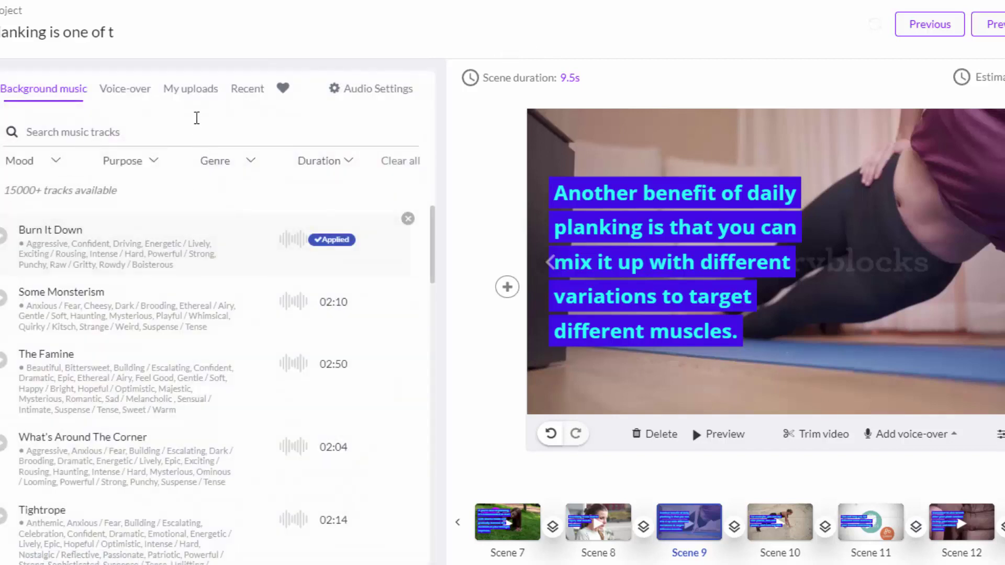
left_click(127, 99)
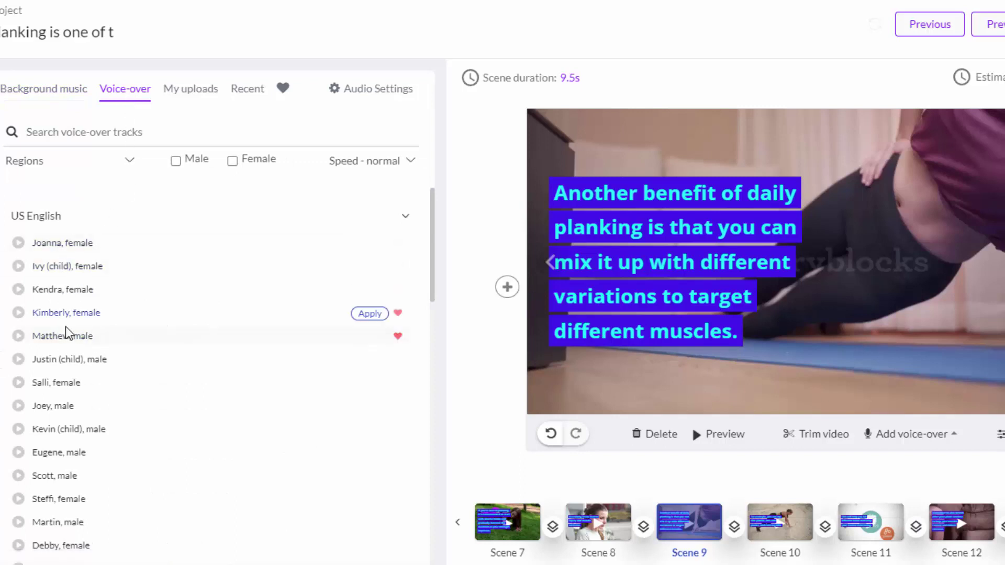
scroll(18, 343, "down", 2)
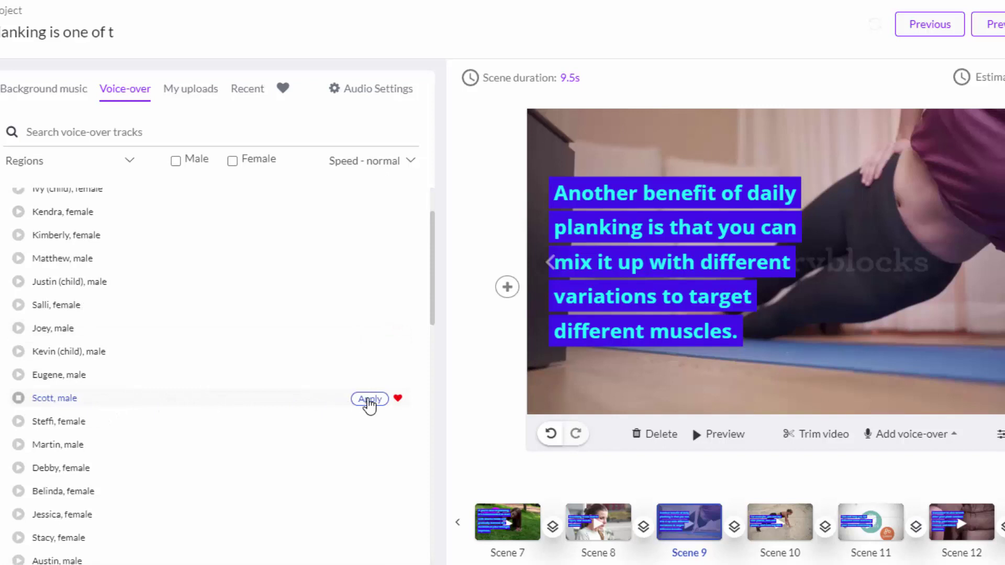
left_click(370, 400)
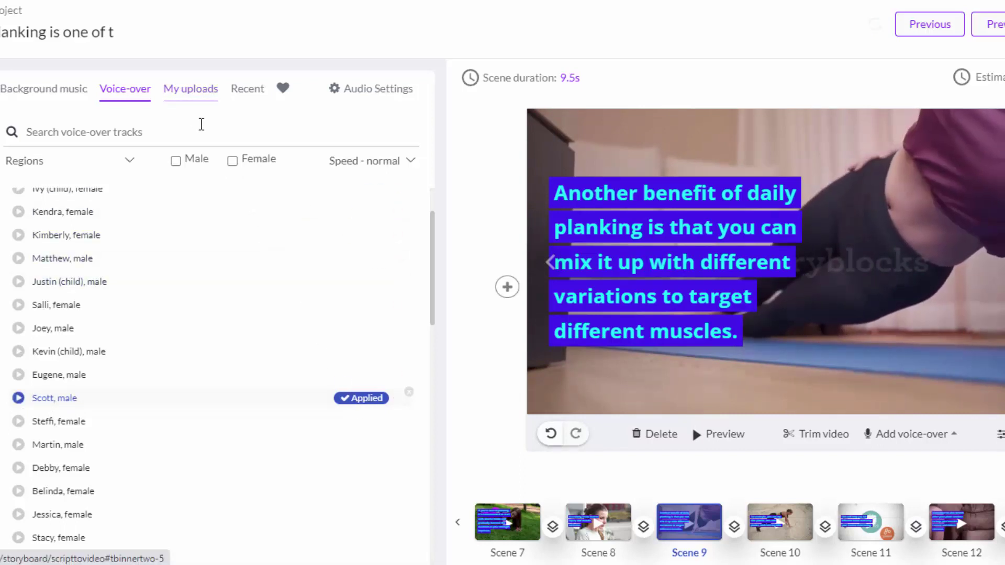
- View the scene insertion options and open the voice-over audio recorder for Scene 9
left_click(507, 287)
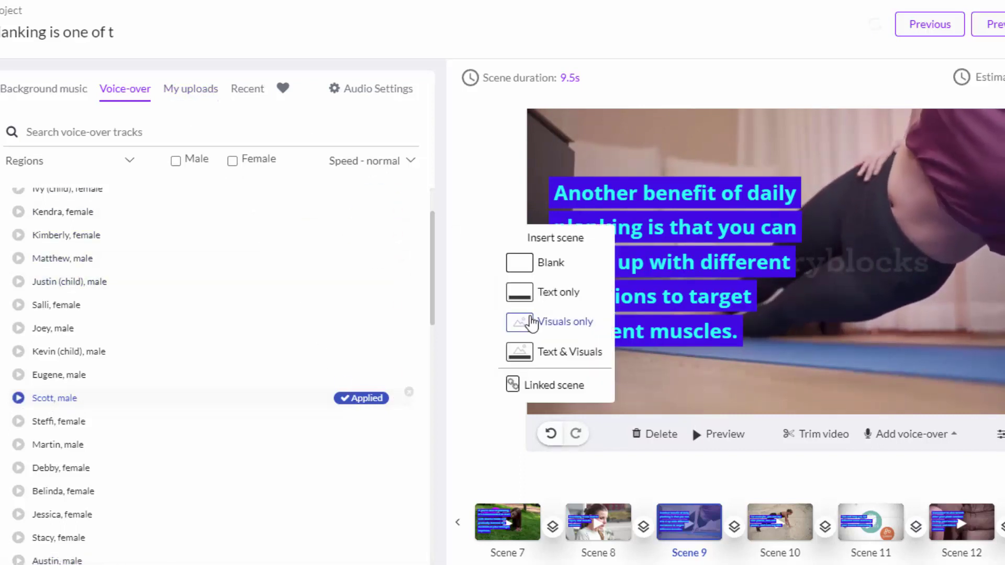
left_click(911, 435)
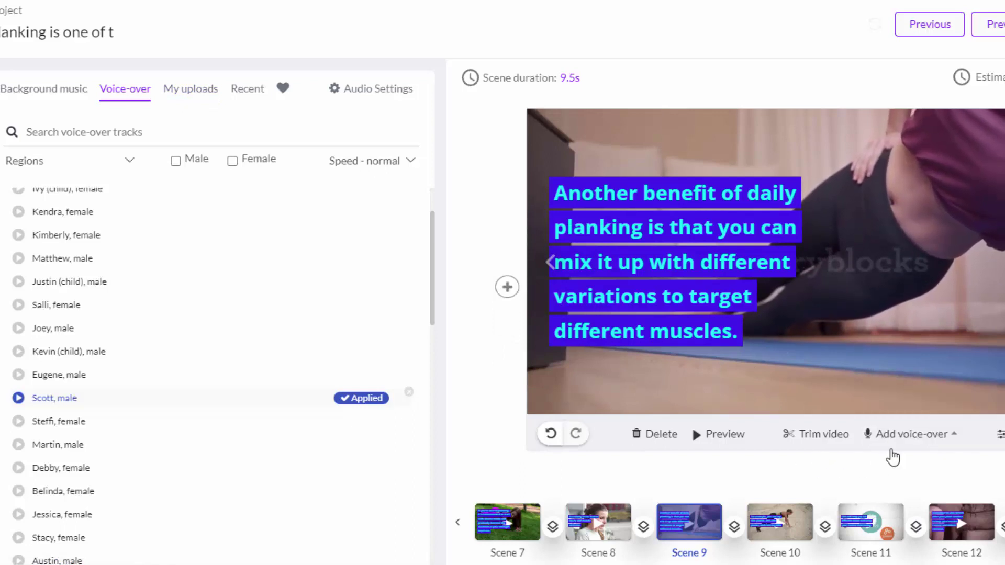
left_click(905, 435)
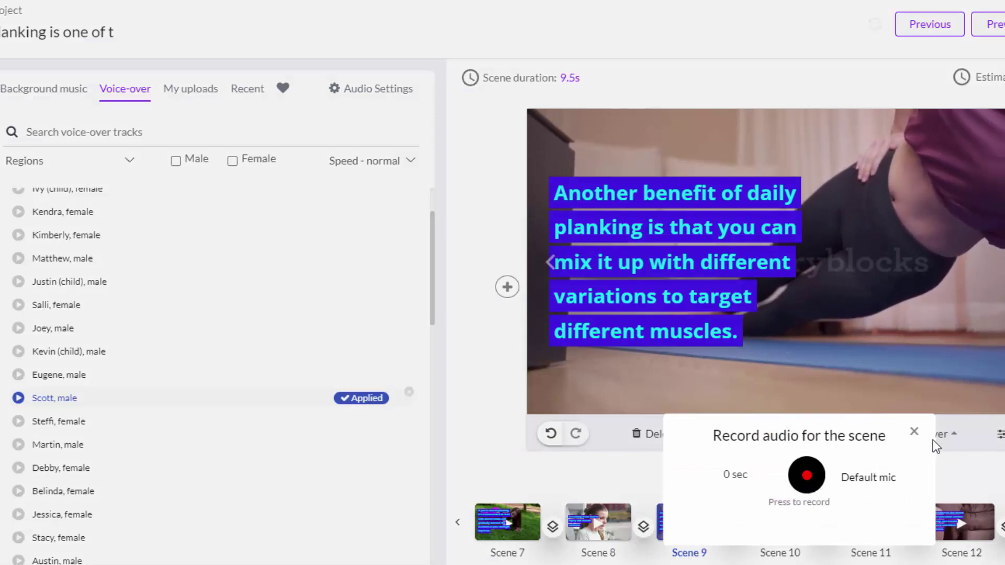
- Record a voice-over clip for Scene 9 with the default microphone and apply it to the scene
left_click(957, 466)
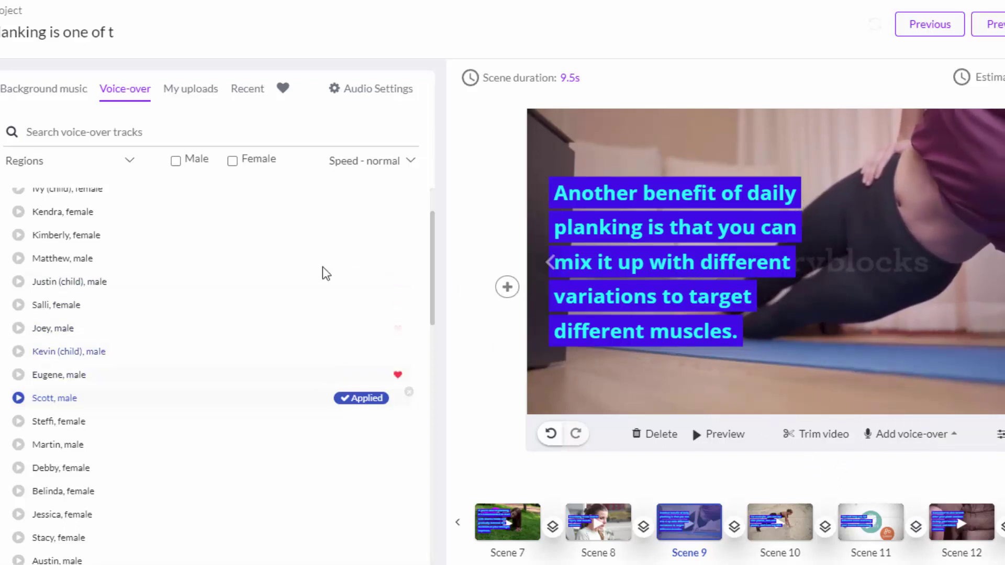
mouse_move(327, 308)
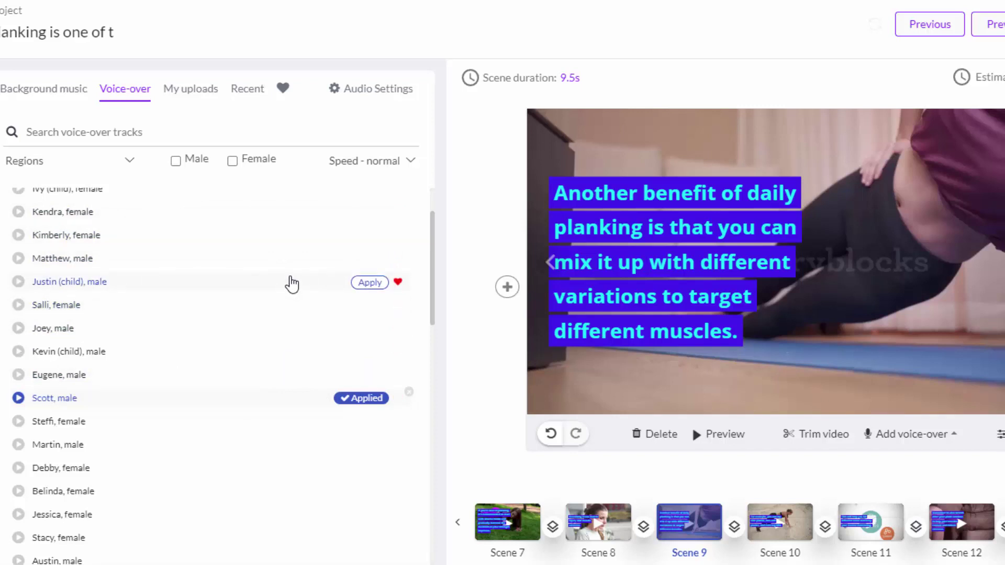
mouse_move(905, 453)
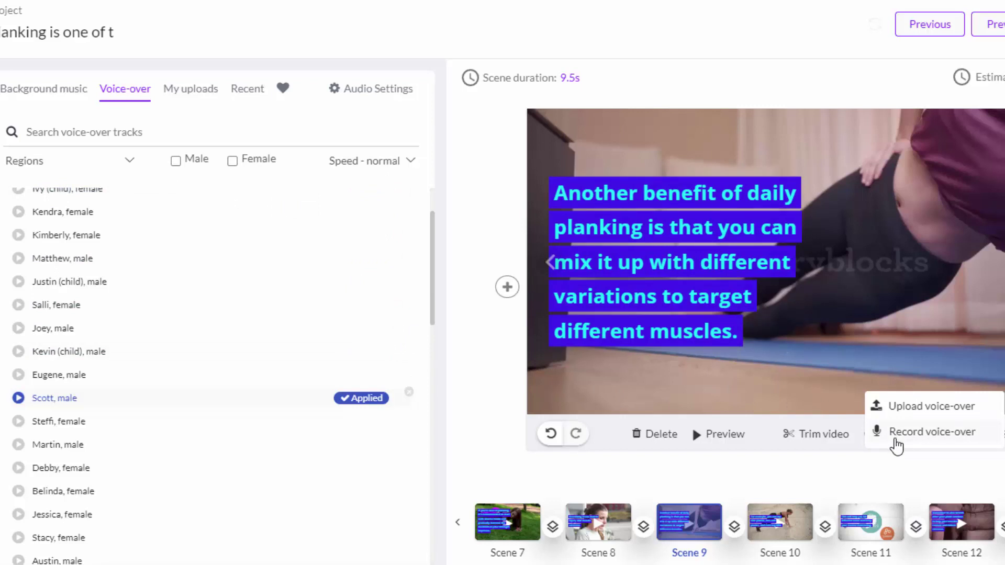
left_click(902, 434)
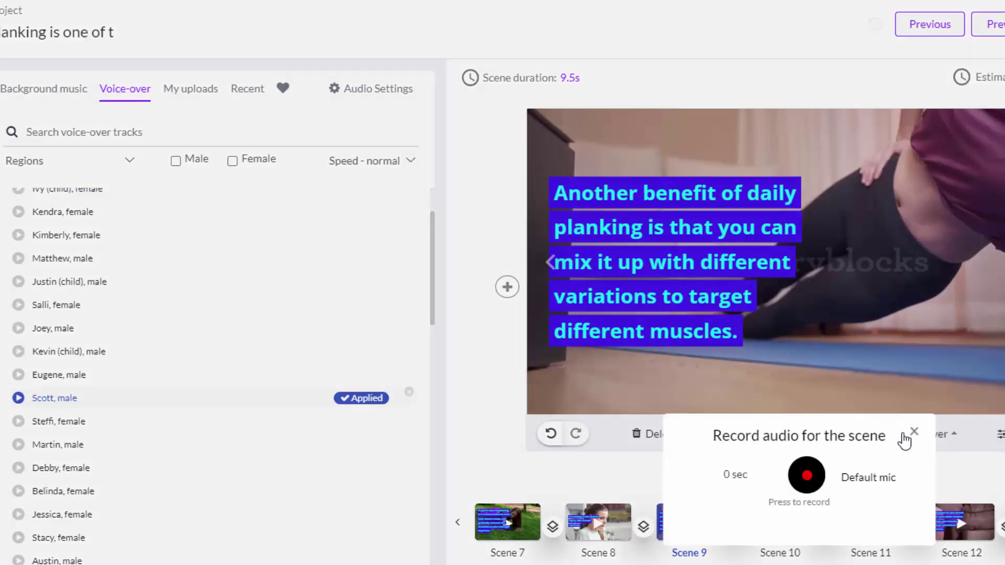
left_click(806, 475)
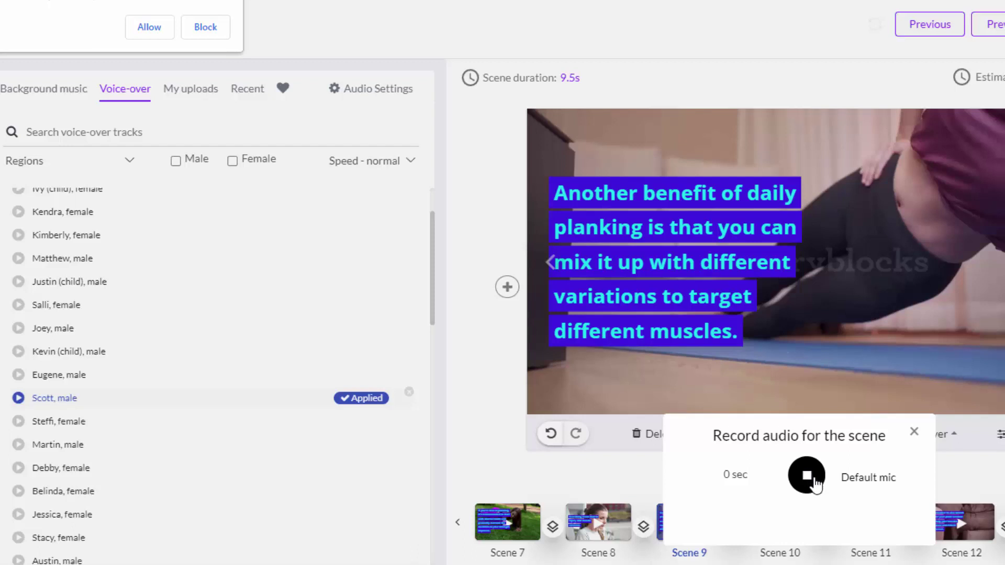
left_click(816, 483)
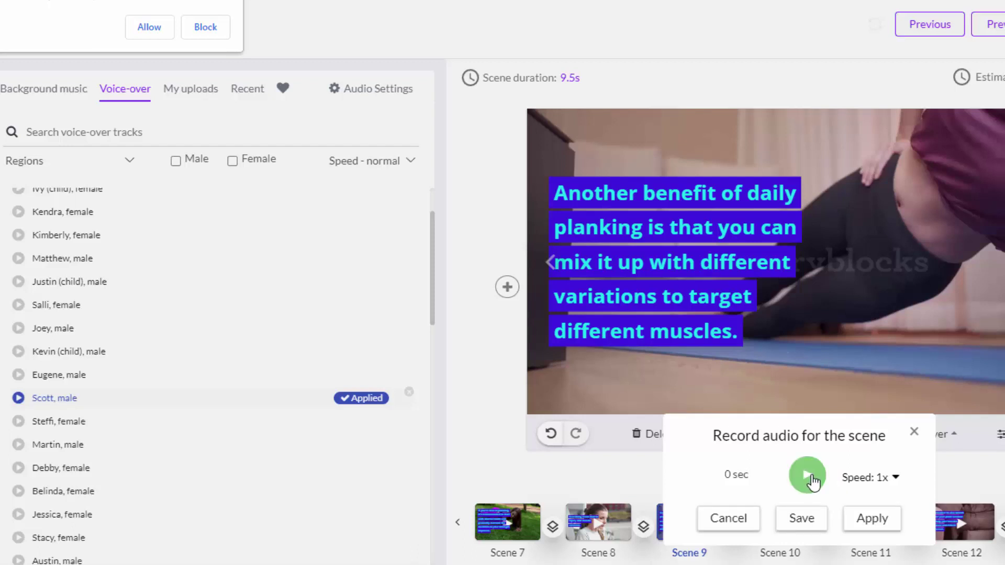
left_click(872, 519)
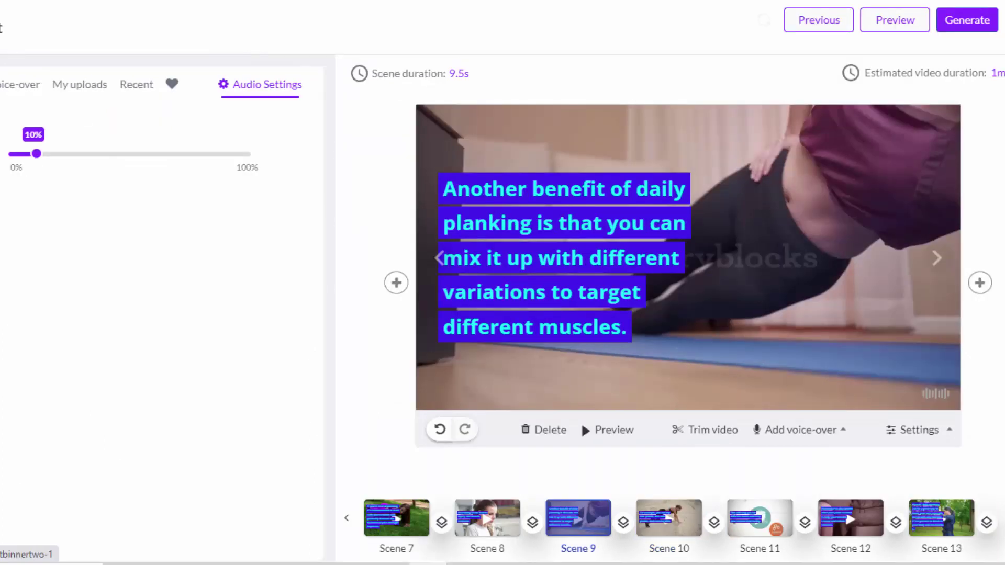
- Browse the background music and its genre options, and apply the dramatic, emotional 02:14 track to the video
left_click(1, 84)
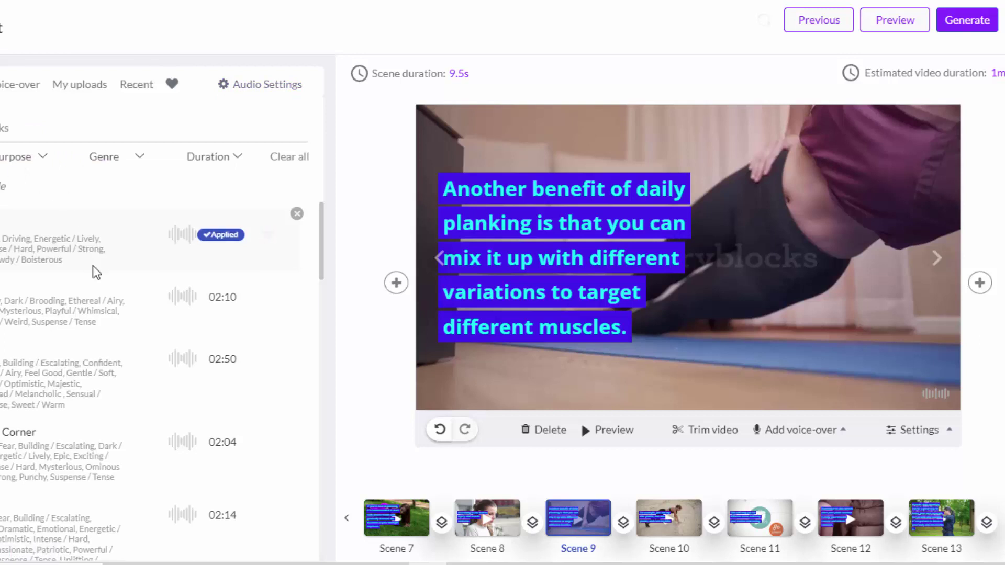
scroll(94, 272, "down", 3)
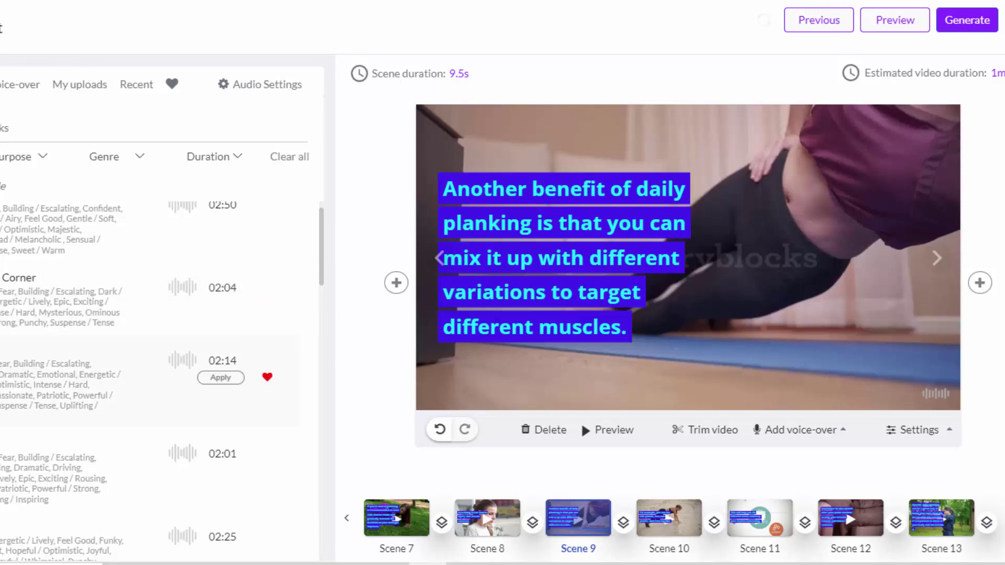
left_click(114, 159)
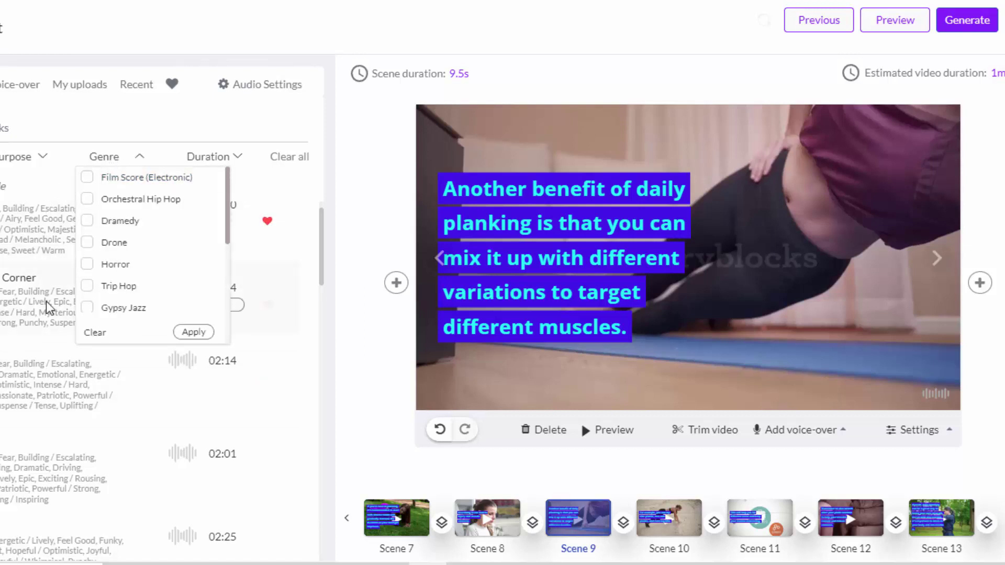
left_click(228, 380)
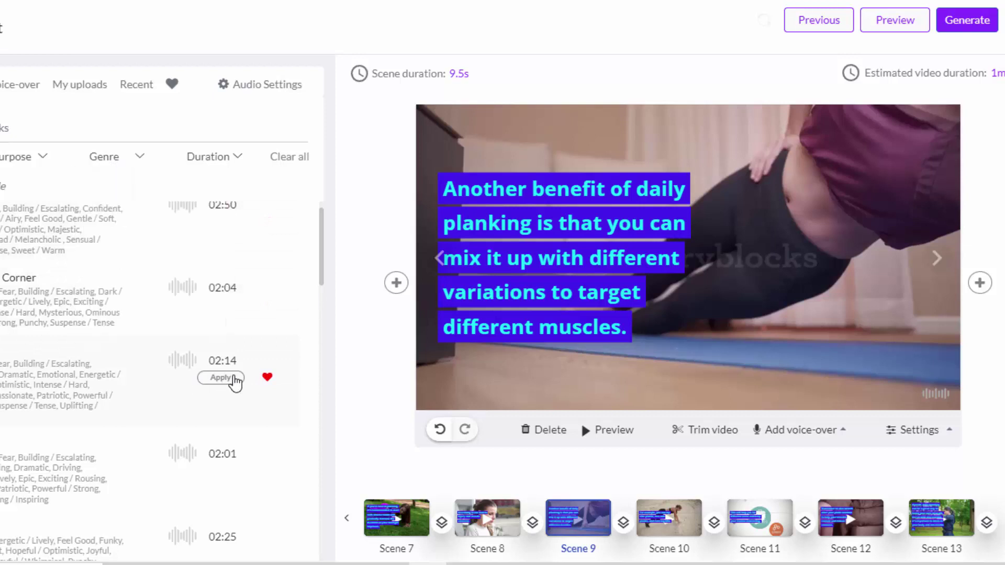
left_click(227, 378)
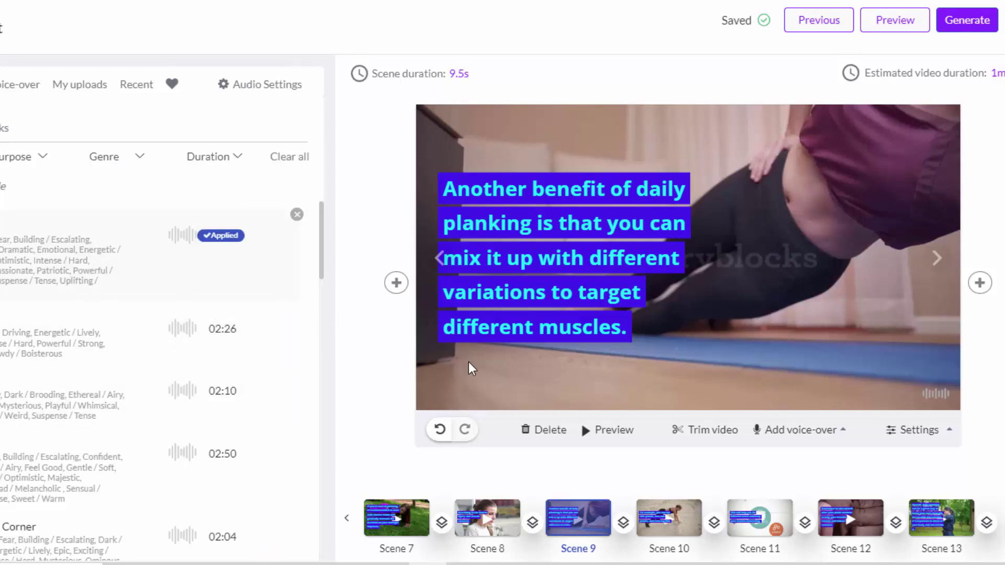
- Look over Scene 9's visual, text and audio settings, and generate the project as a video
left_click(884, 449)
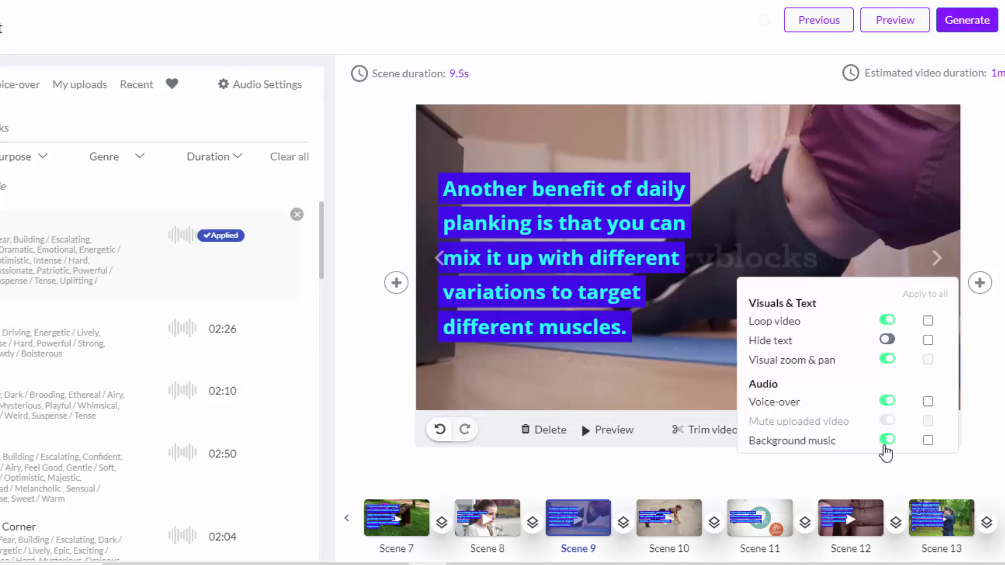
left_click(963, 25)
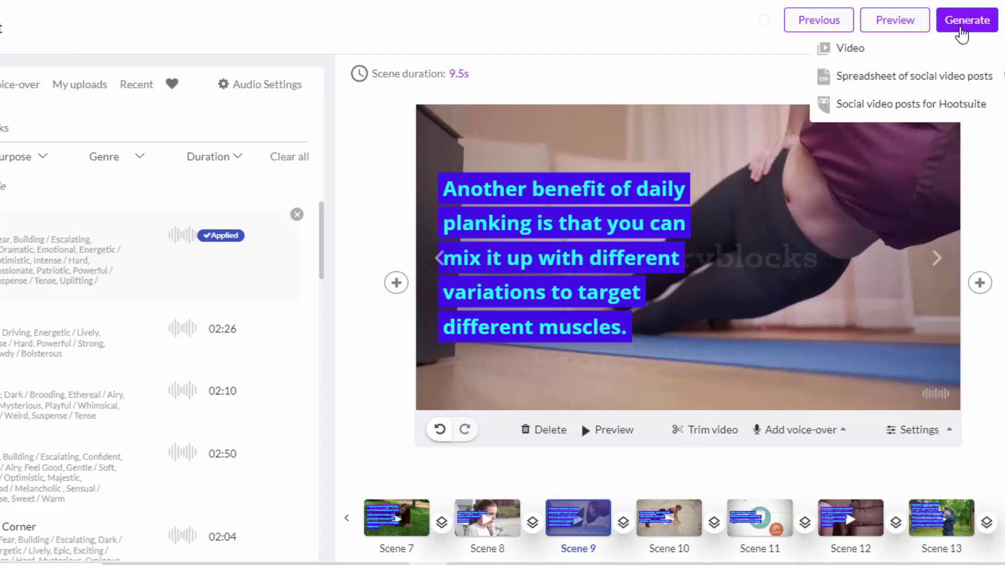
left_click(945, 52)
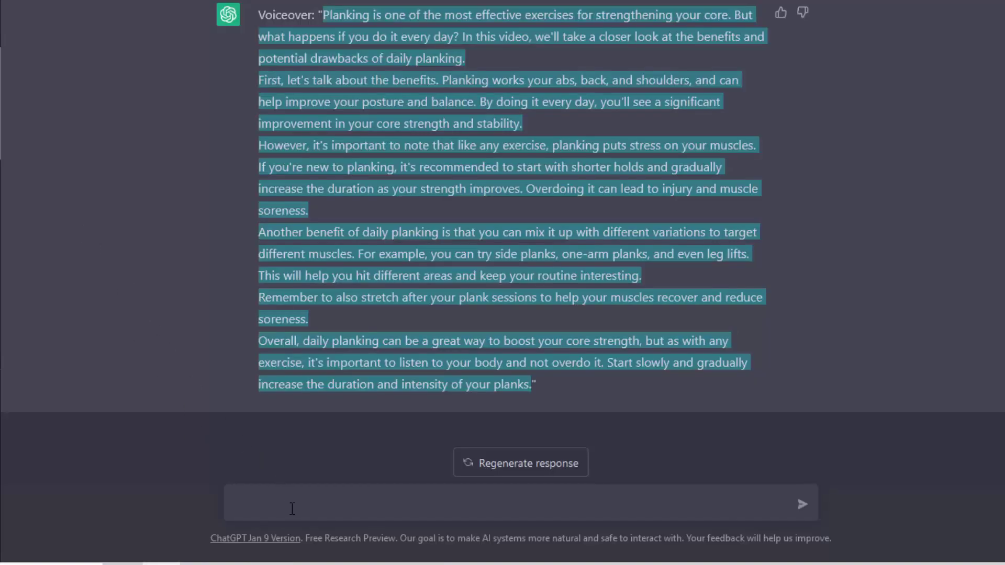
- Switch to ChatGPT and ask "can you give me 5 youtube title ideas for the video"
left_click(297, 506)
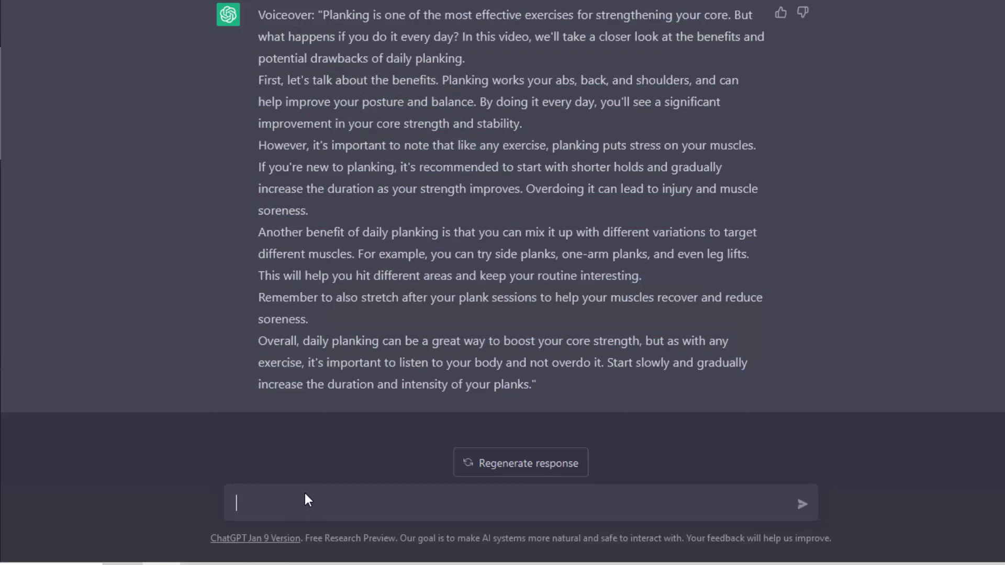
type("ca")
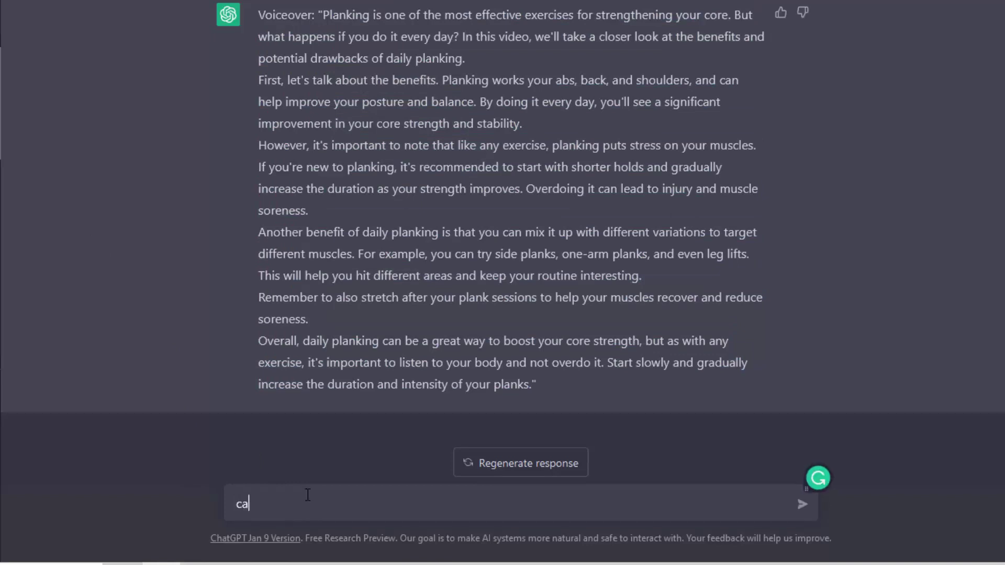
type("n you give me 5 you")
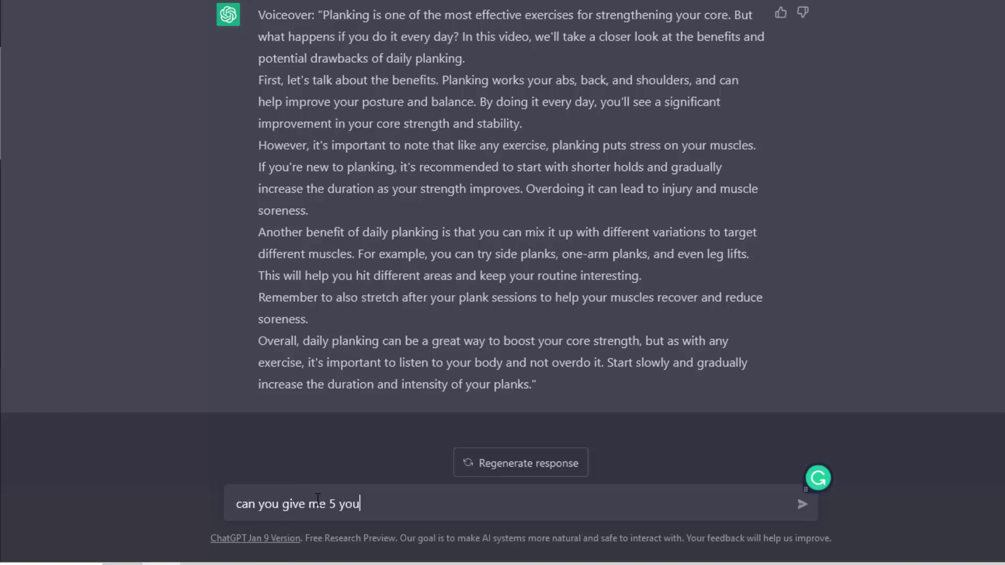
type("tube title ideas for ")
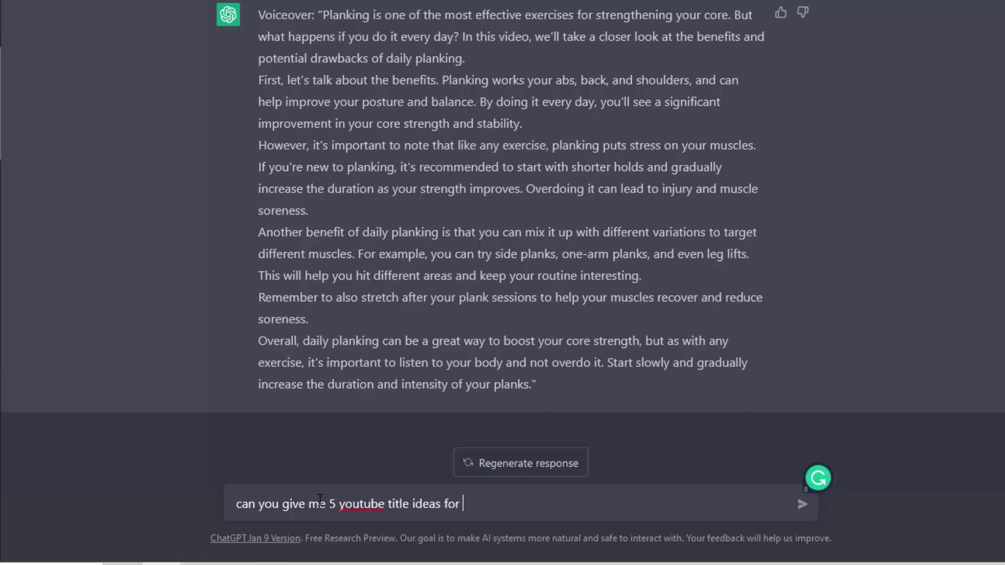
type("the vdieo")
key("Return")
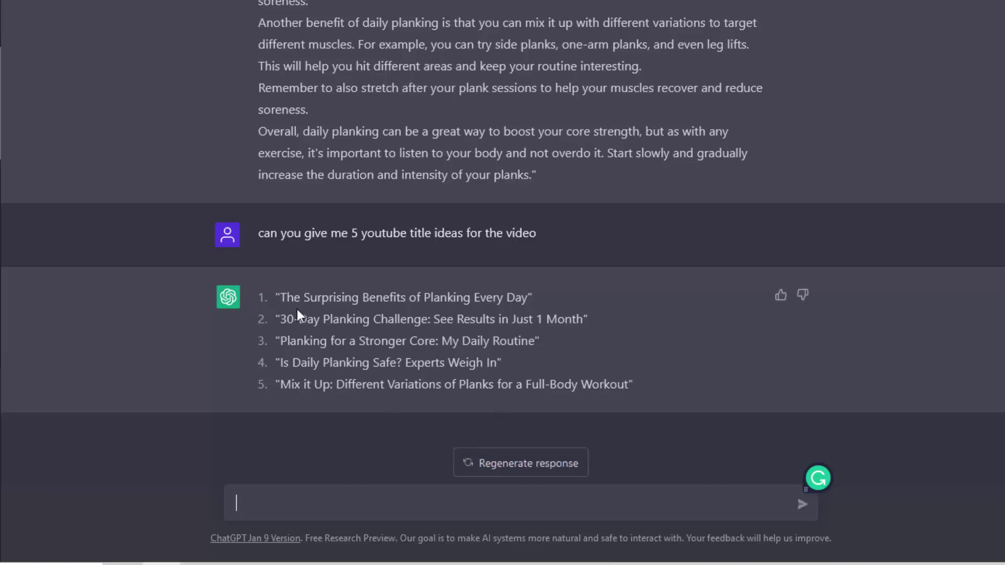
- Copy the suggested title "The Surprising Benefits of Planking Every Day" without its quotation marks
left_click_drag(281, 299, 531, 302)
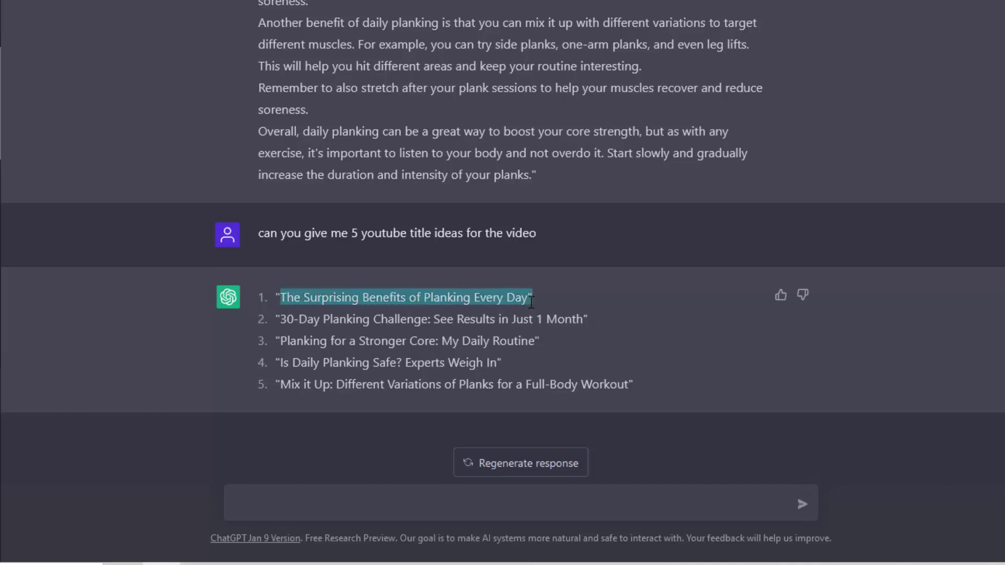
right_click(524, 303)
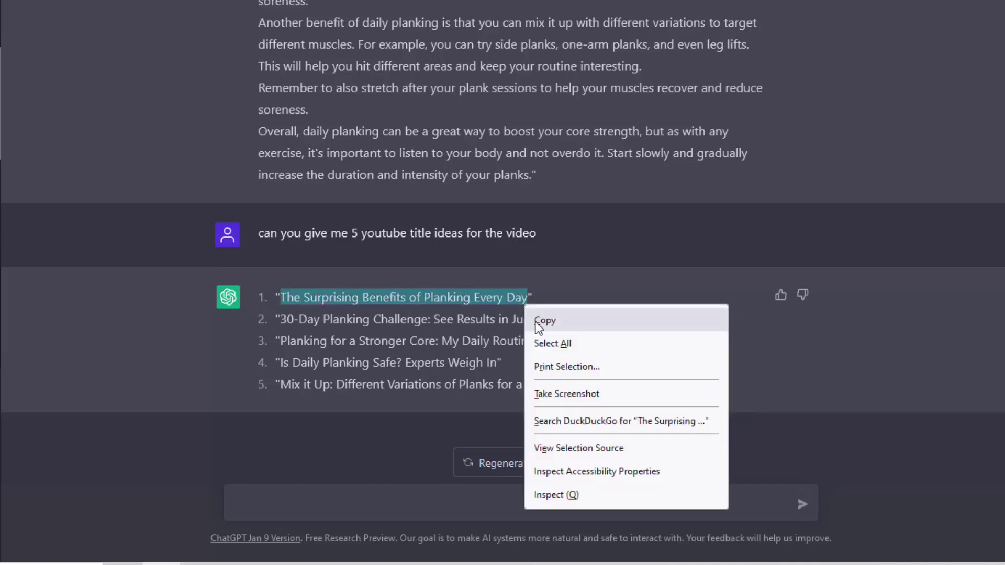
left_click(536, 318)
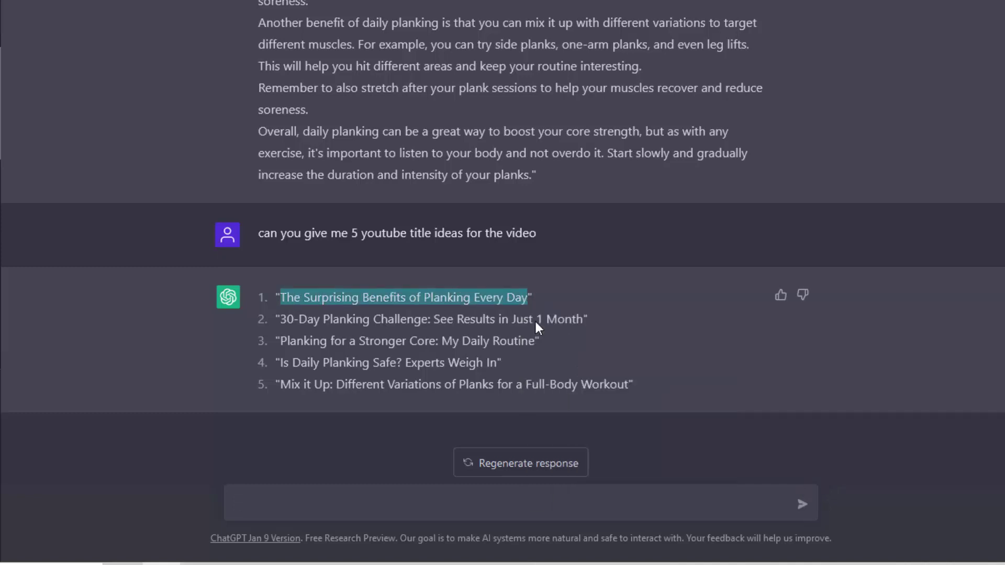
left_click(562, 347)
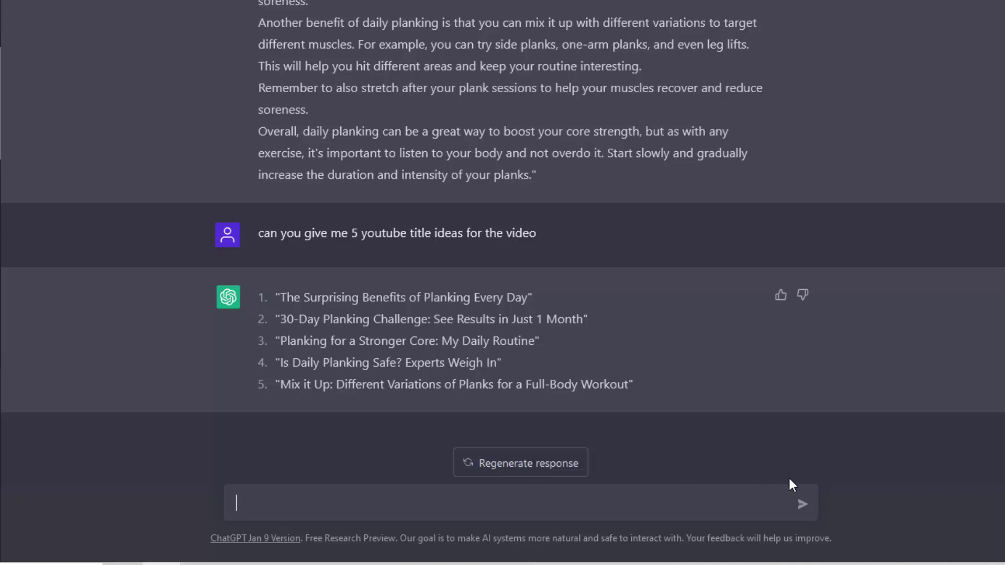
- Ask ChatGPT to "create the best hashtags for this video"
type("create")
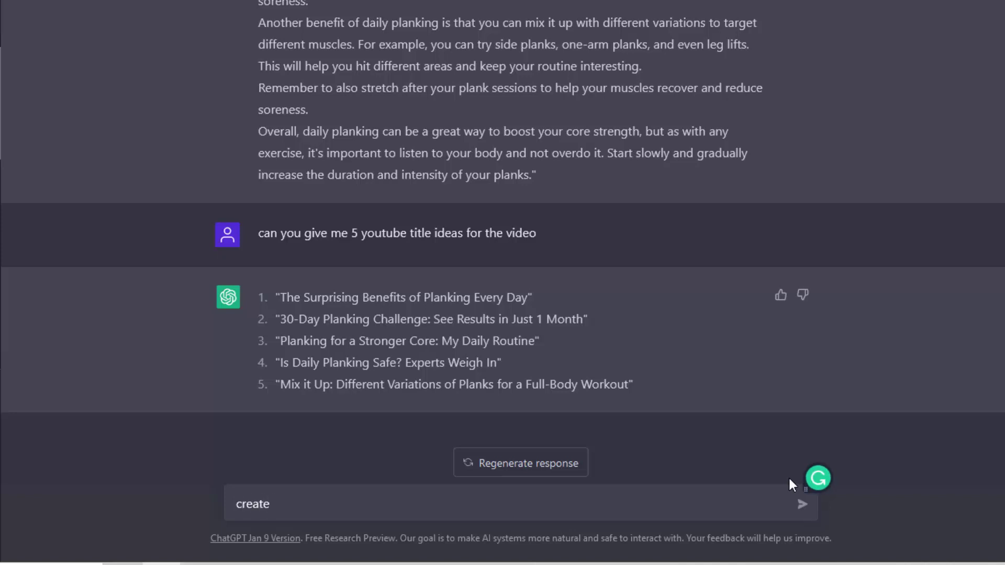
type(" the best hashtags ")
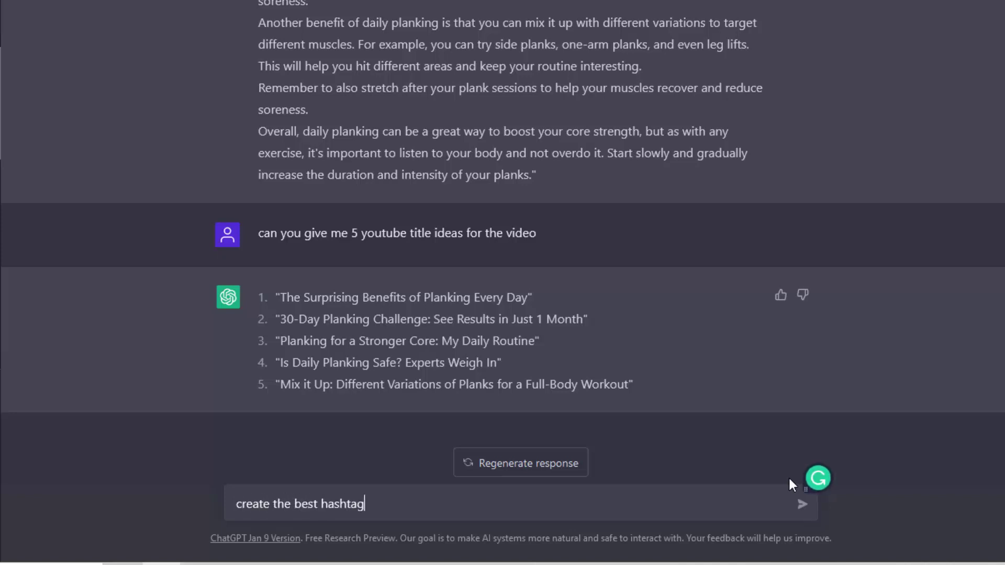
type("for this video")
key("Return")
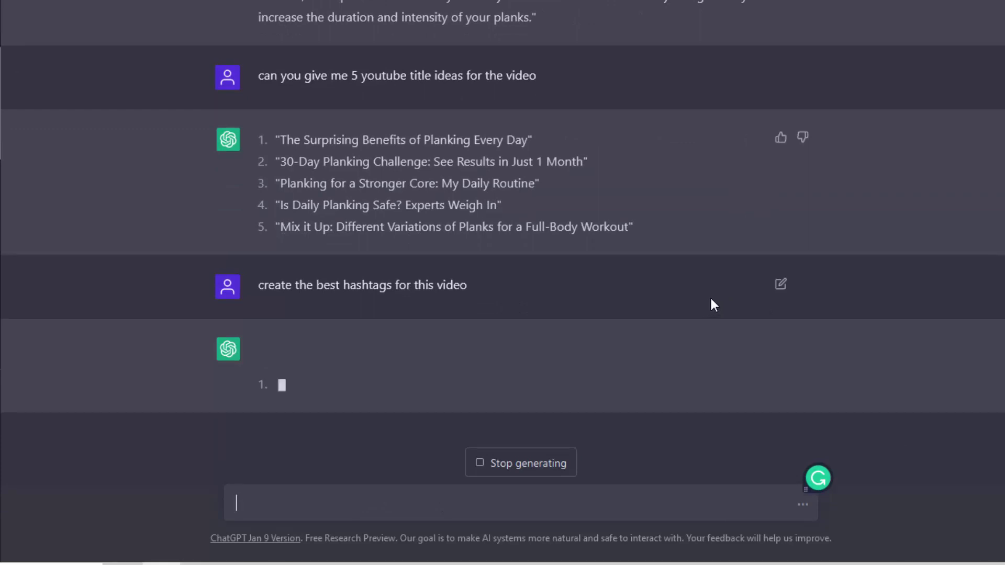
- Send ChatGPT the follow-up request "create a video description"
type("create a")
type("vid")
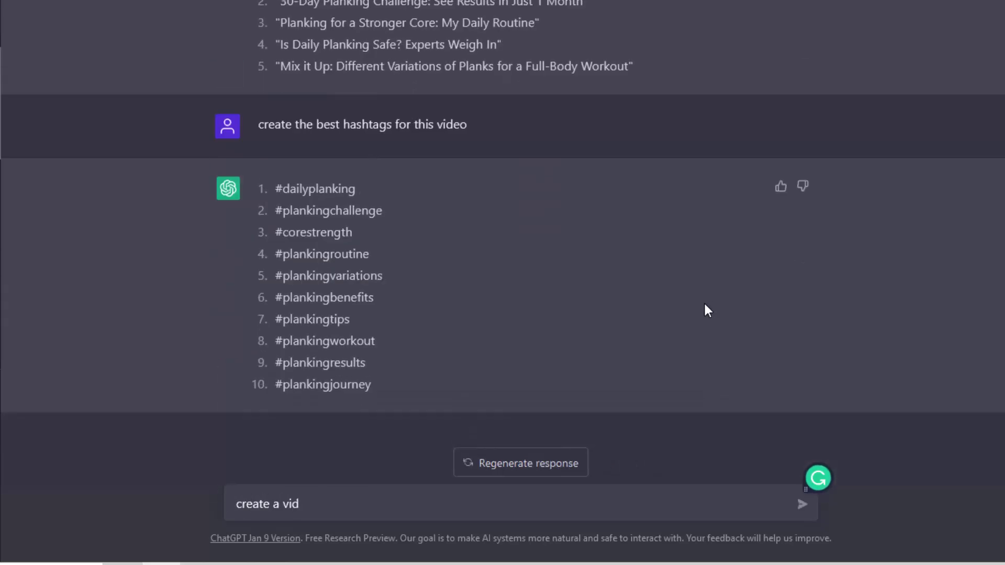
type("eo descript")
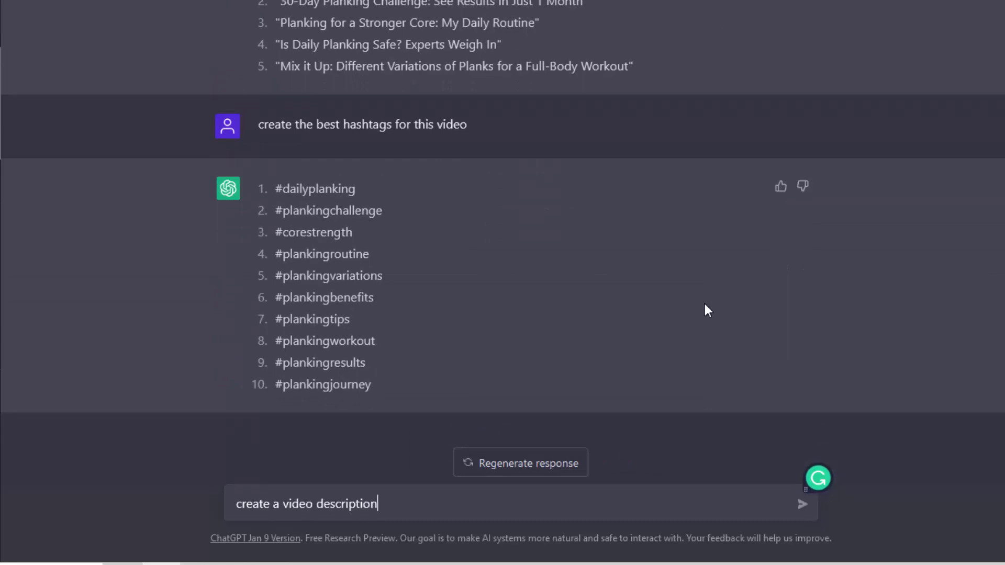
type("ion")
key("Return")
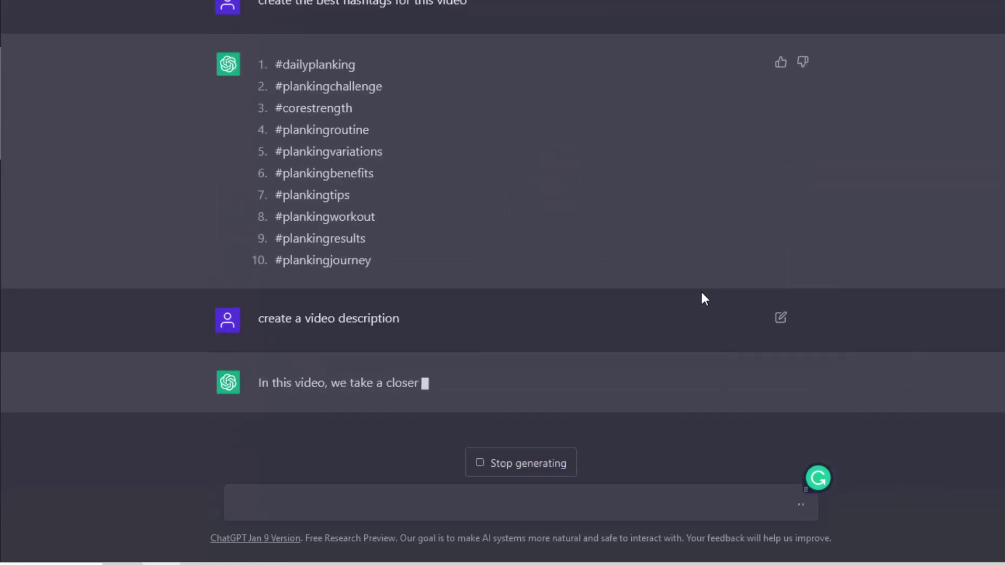